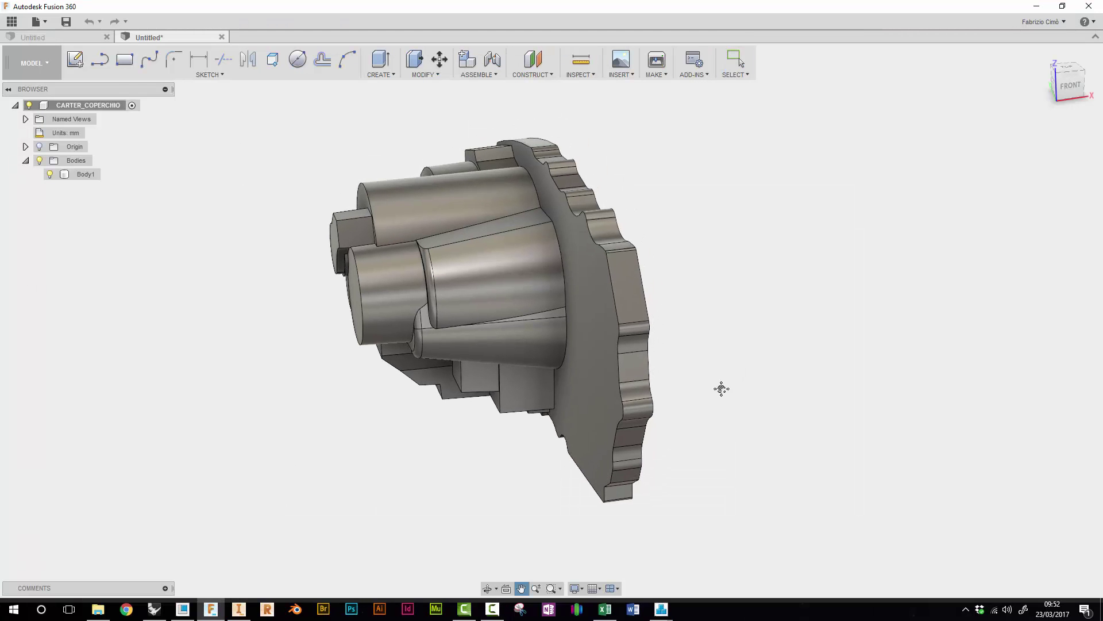
Step: Start a Shell on the cover and select its large flat face for removal
left_click(431, 75)
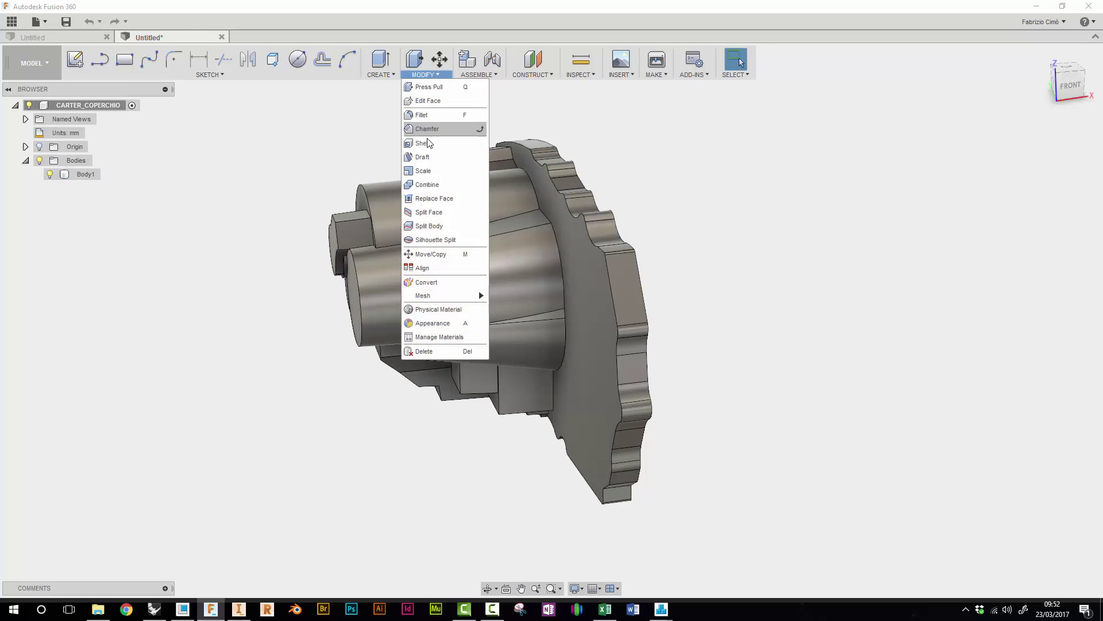
left_click(423, 131)
middle_click_drag(747, 390, 697, 387, "shift")
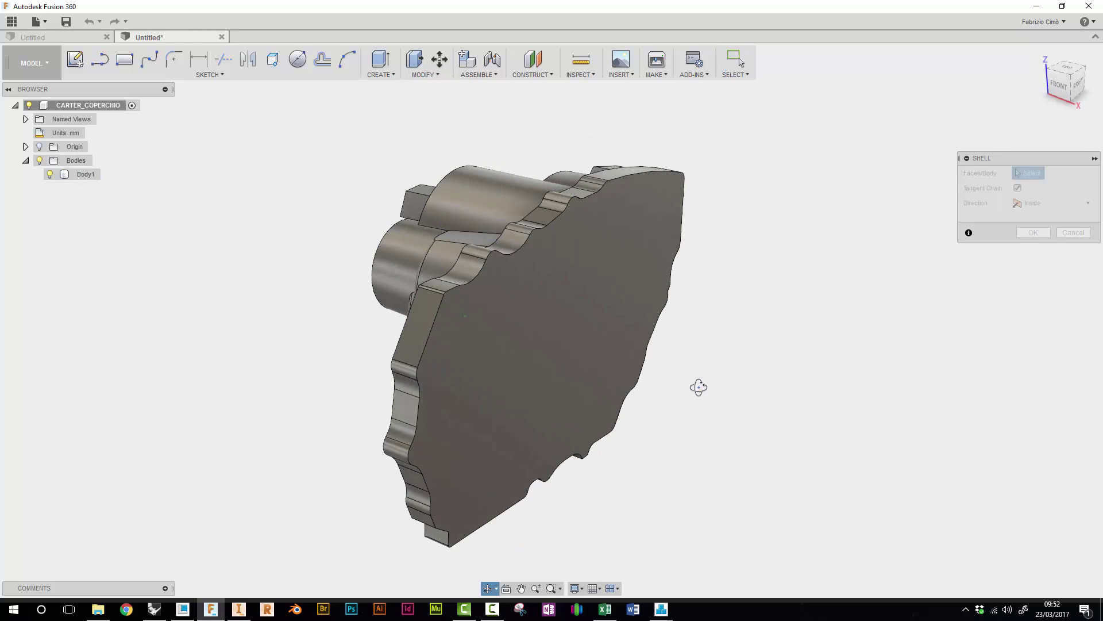
left_click(604, 313)
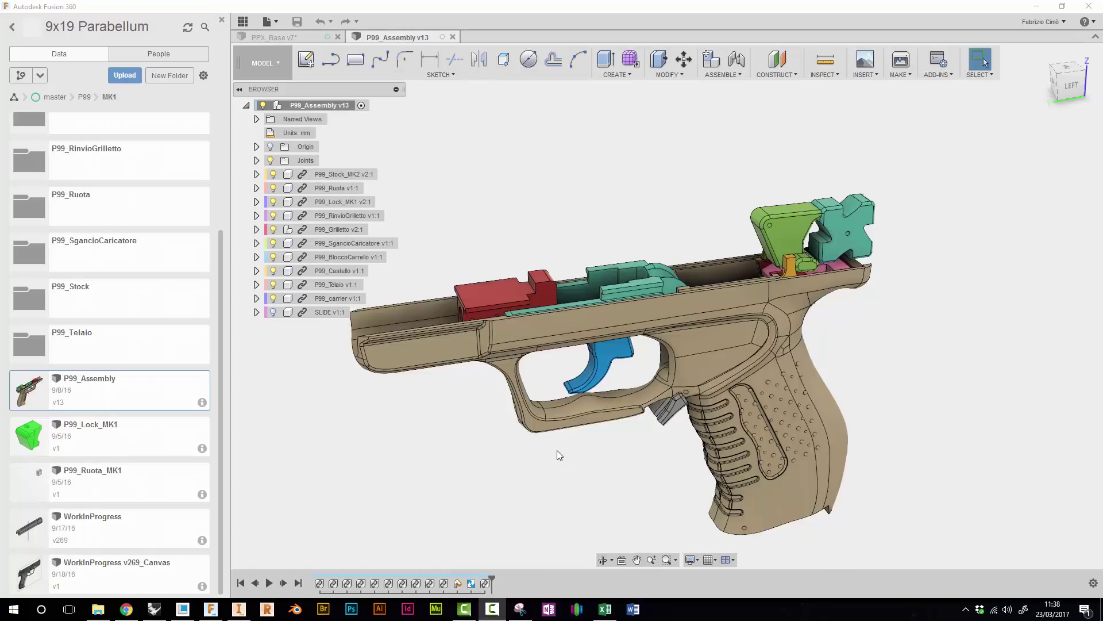
Step: Orbit the P99 pistol assembly and the FSAE race car to new viewing angles
mouse_move(746, 447)
left_mouse_down()
mouse_move(811, 433)
mouse_move(992, 440)
mouse_move(959, 470)
mouse_move(980, 456)
mouse_move(942, 437)
left_mouse_up()
key("Escape")
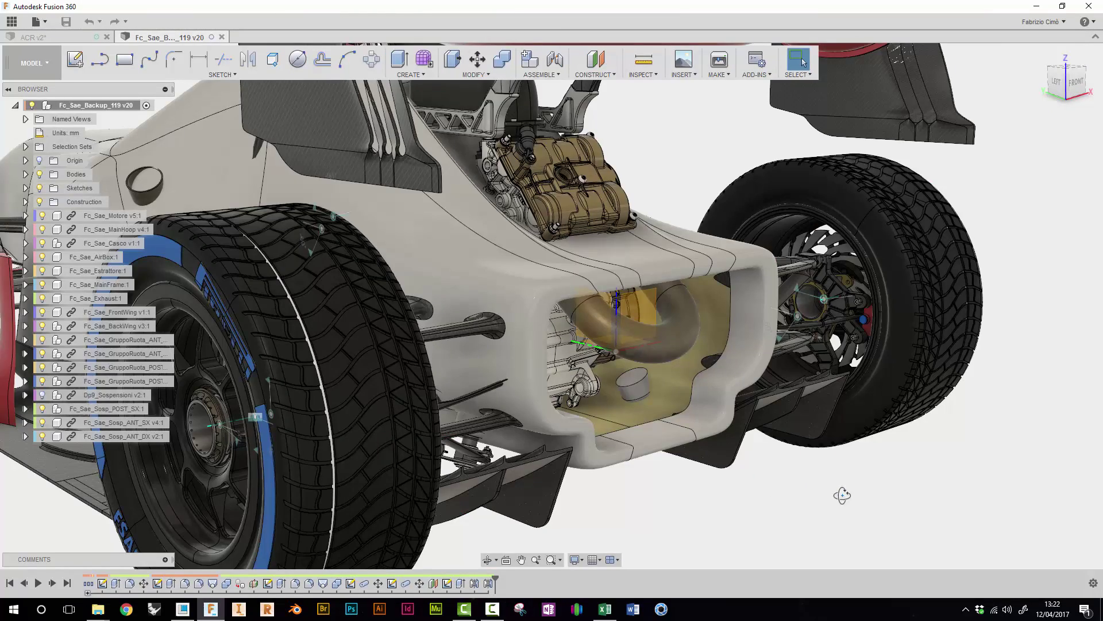
mouse_move(839, 494)
middle_mouse_down("shift")
mouse_move(825, 495)
mouse_move(893, 492)
middle_mouse_up("shift")
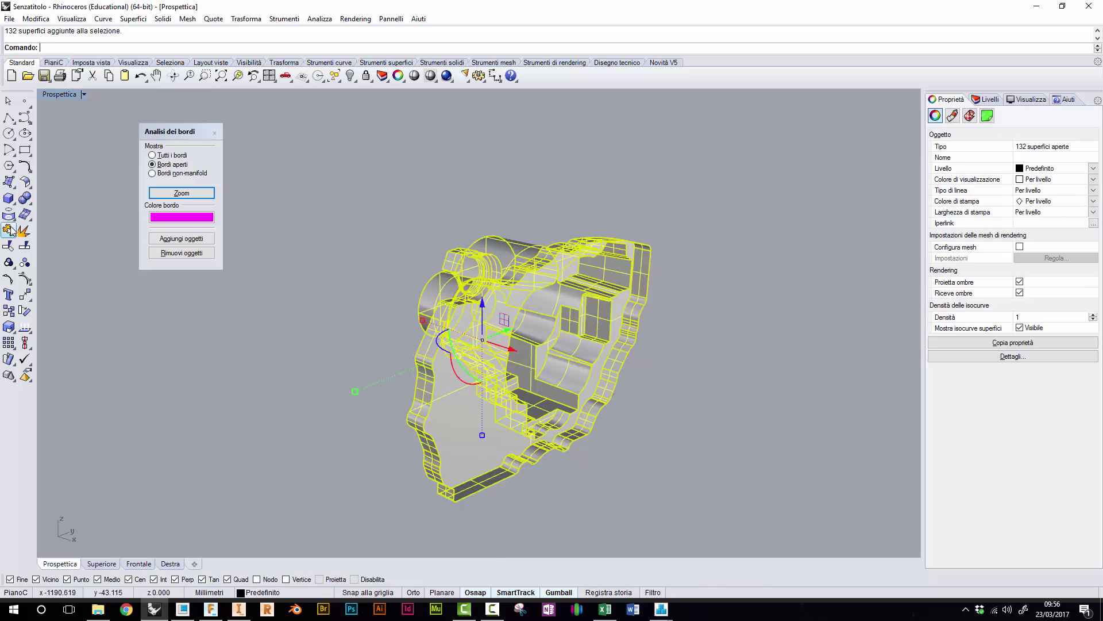
Step: Join the surfaces, run OffsetSrf, and select the black curve plus all curves
left_click(11, 230)
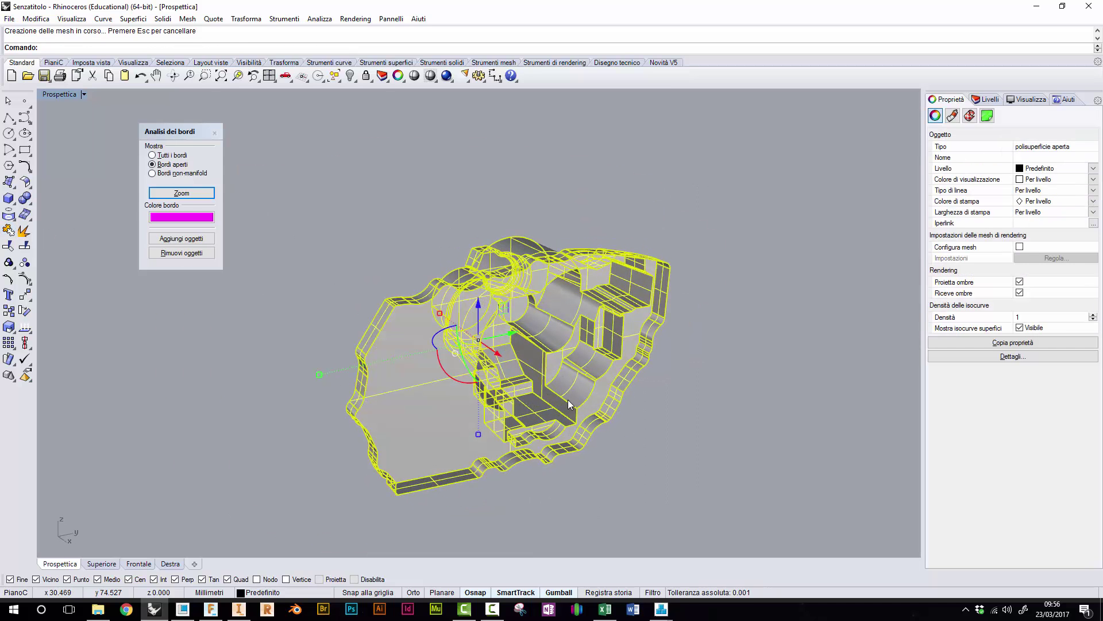
type("Offset")
key("Down")
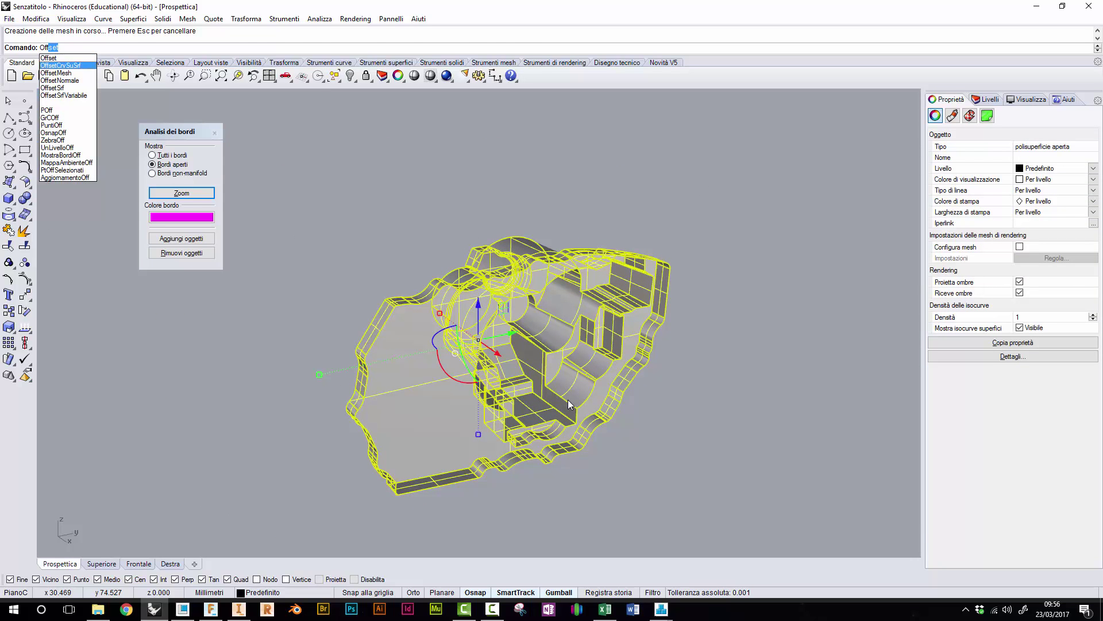
key("Down")
key("Down")
key("Down")
key("Return")
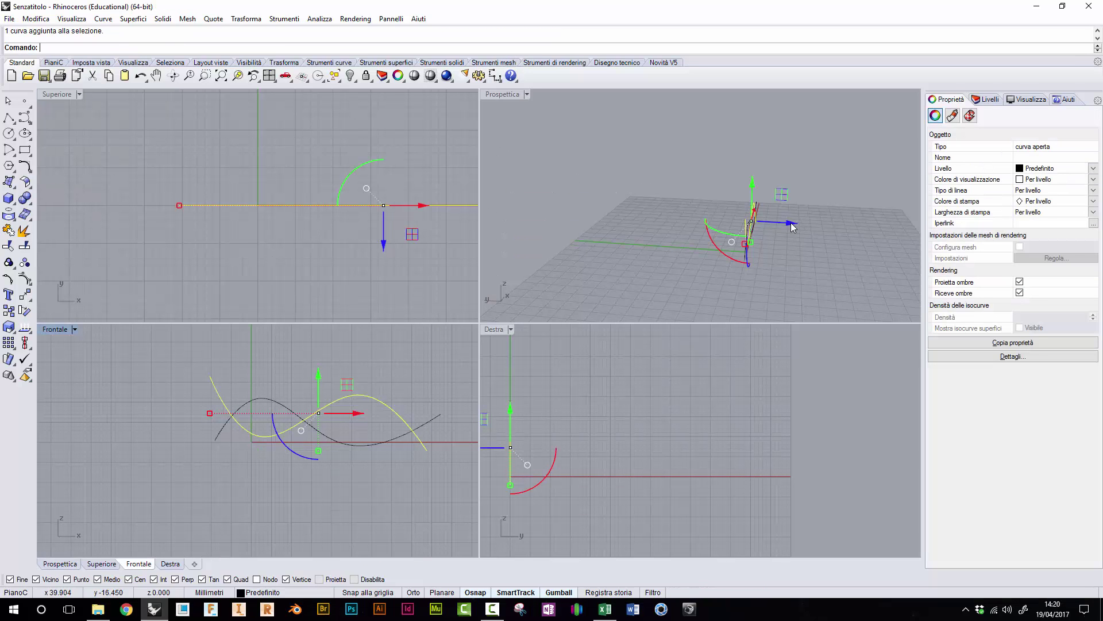
left_click(791, 222)
key("ctrl+a")
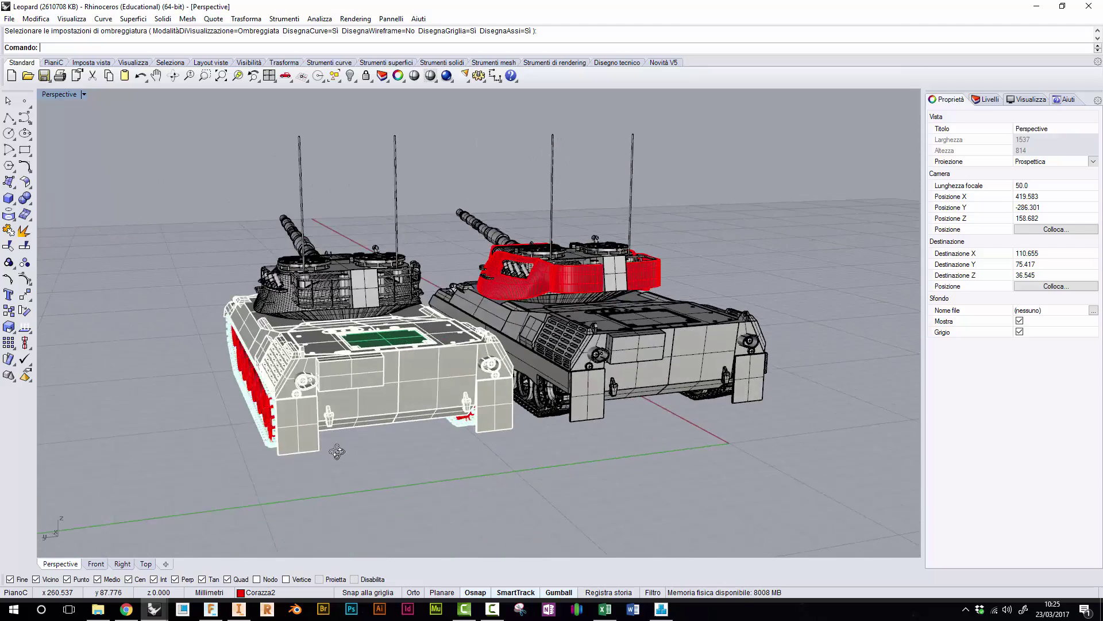
Step: Maximize the orbited Prospettica view, open Rendering properties, and orbit the excavator model
right_click_drag(338, 452, 206, 450)
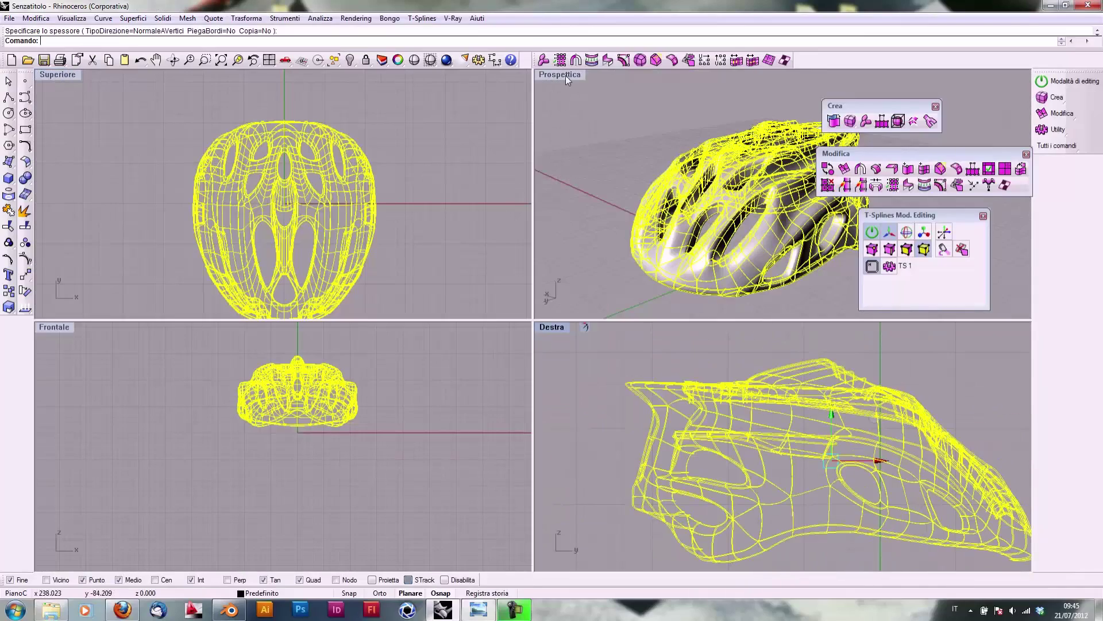
double_click(566, 74)
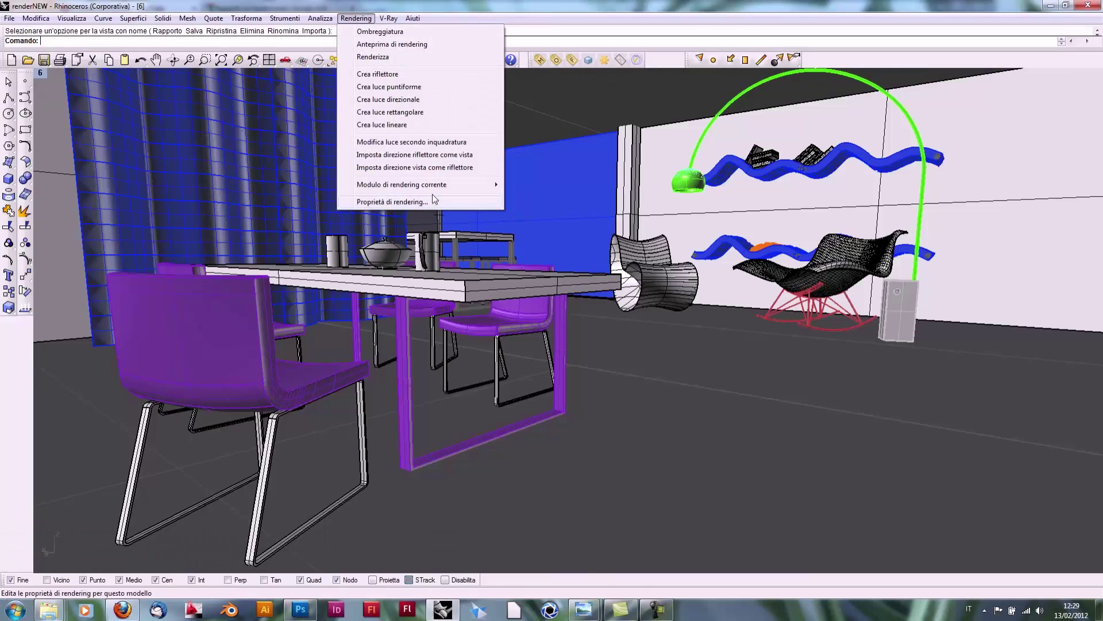
mouse_move(402, 184)
left_click(548, 197)
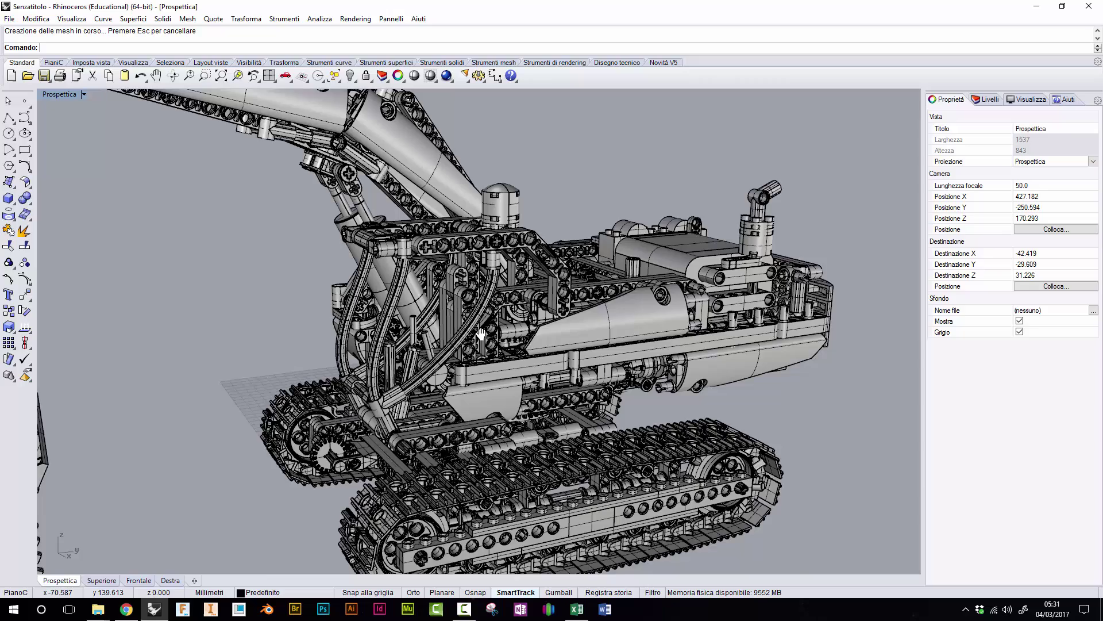
right_click_drag(459, 333, 476, 355)
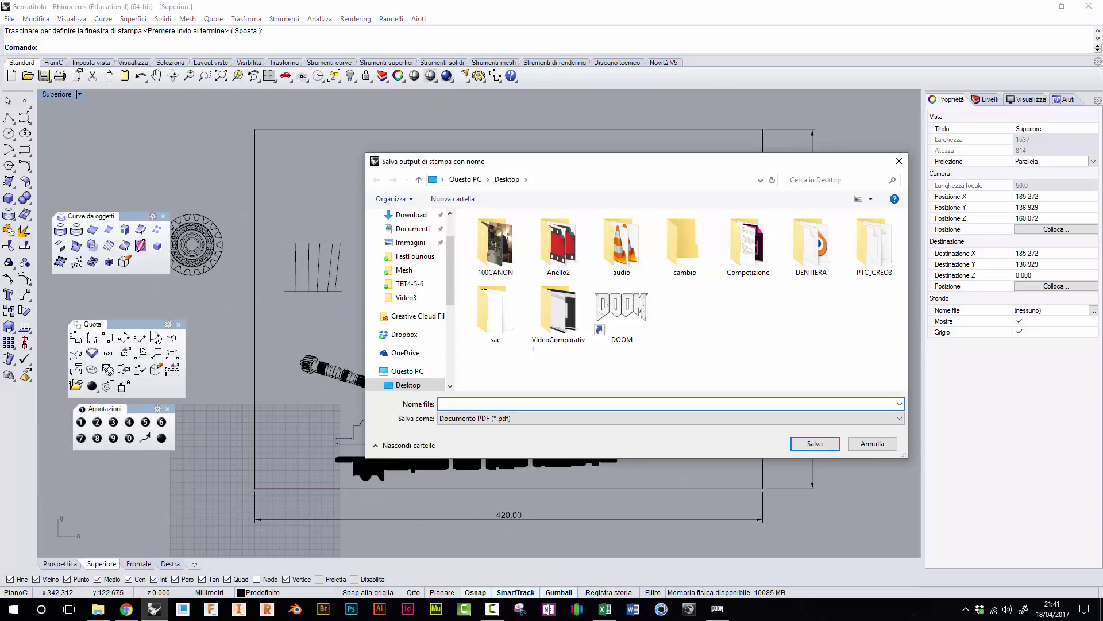
Step: Cancel the PDF save, dismiss the print error, and review Microsoft Print to PDF A3 landscape settings
left_click(865, 447)
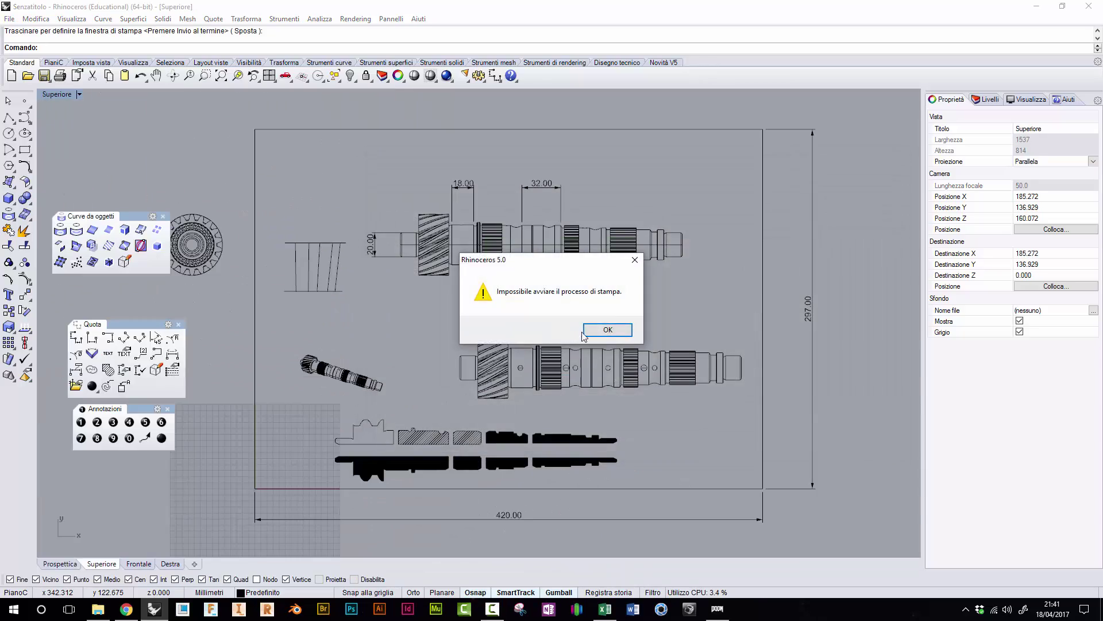
left_click(604, 332)
key("Return")
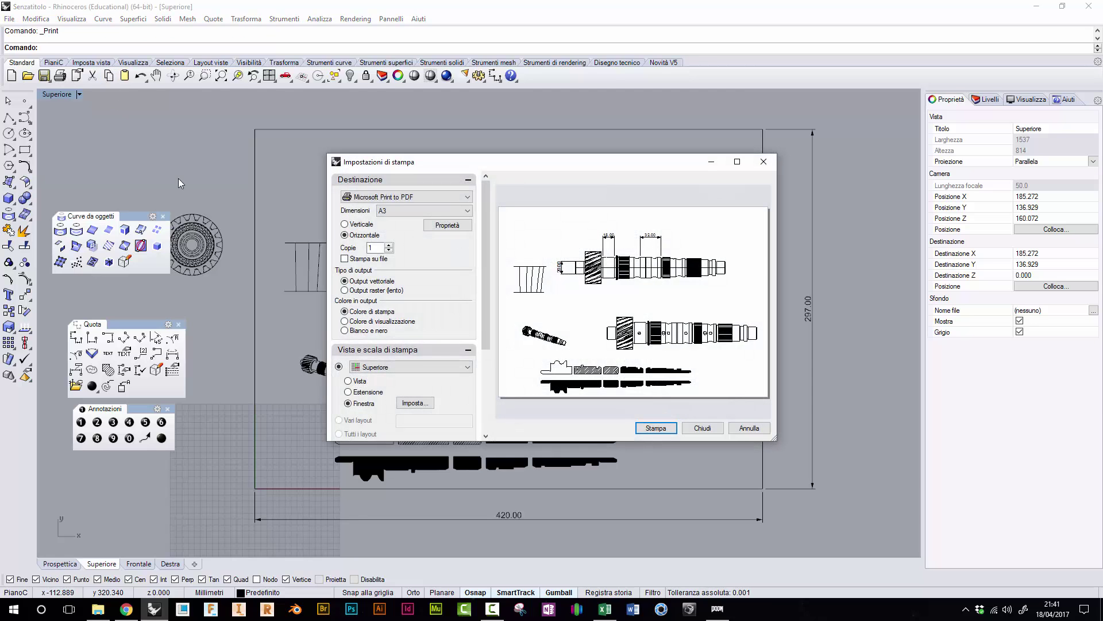
scroll(389, 335, "down", 3)
scroll(389, 335, "down", 2)
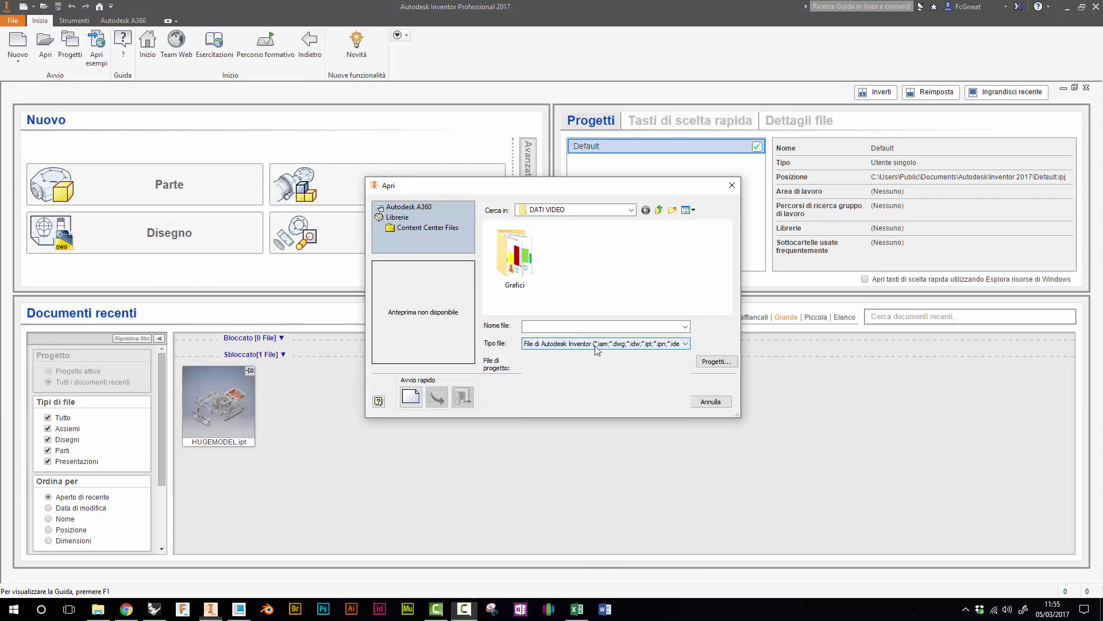
Step: Browse file types, orbit the robot arm upright, and make Una luce the active lighting
left_click(632, 343)
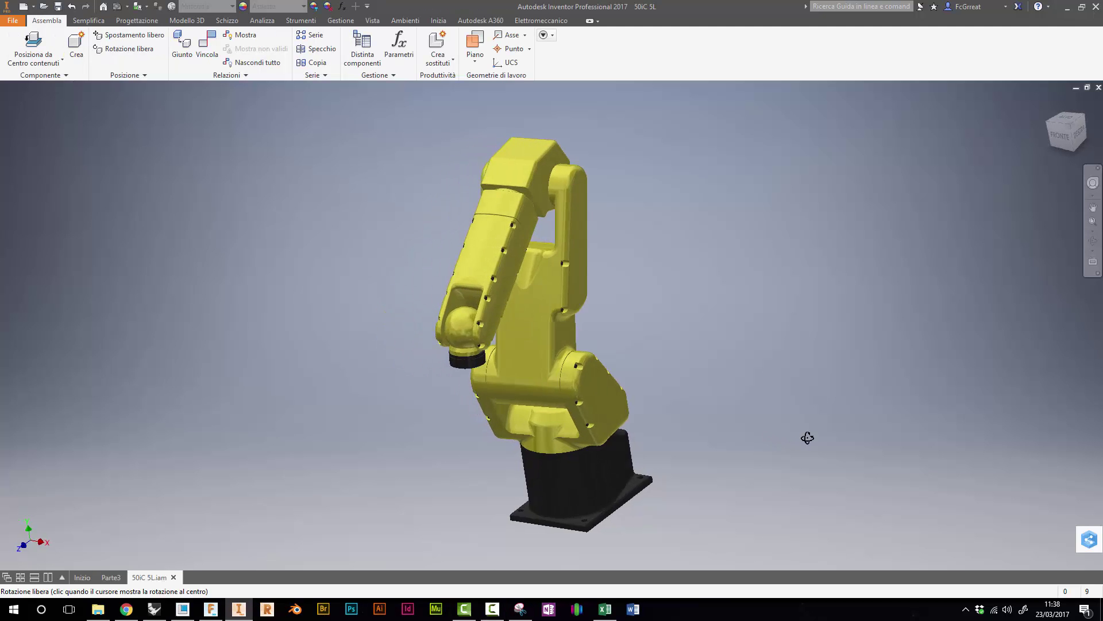
mouse_move(946, 458)
left_mouse_down()
mouse_move(975, 449)
mouse_move(734, 412)
left_mouse_up()
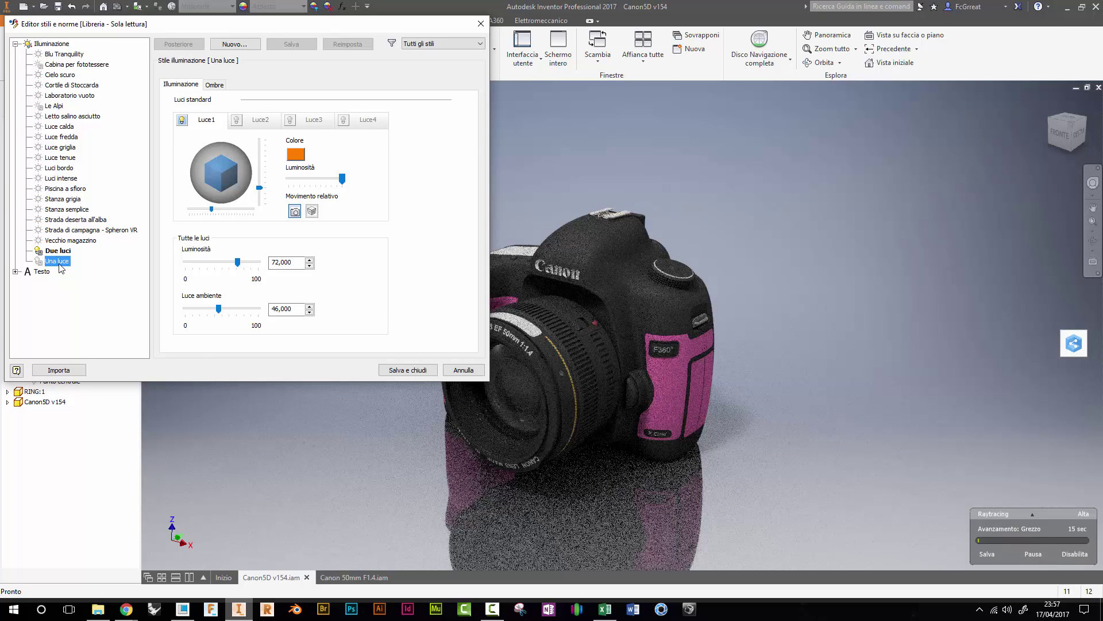
right_click(61, 265)
left_click(73, 270)
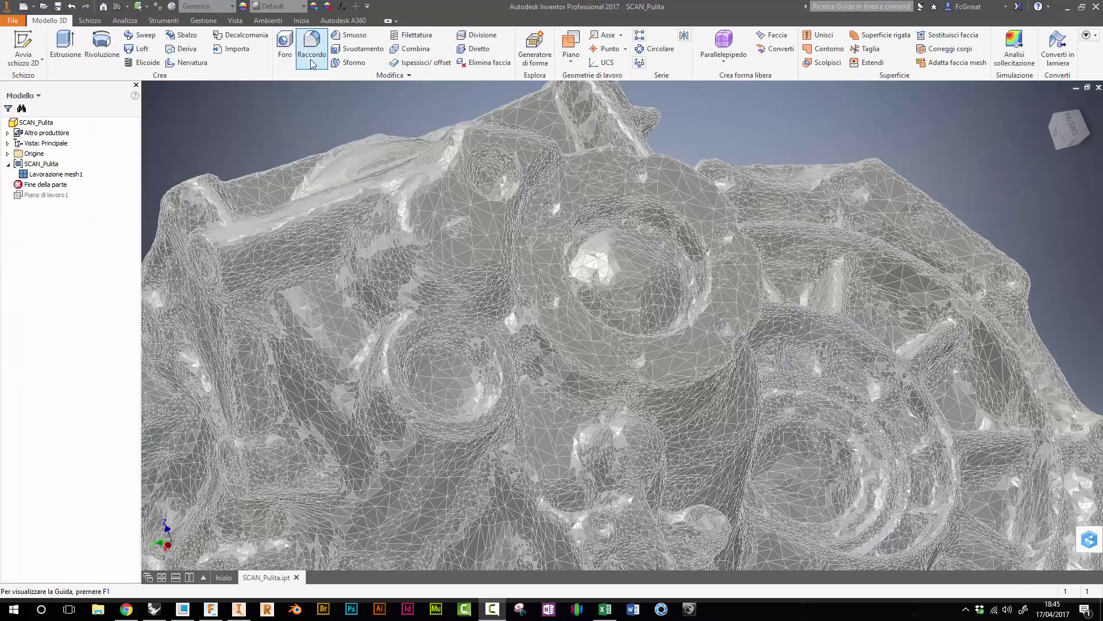
Step: Create a three-point work plane and place spline points
left_click(571, 60)
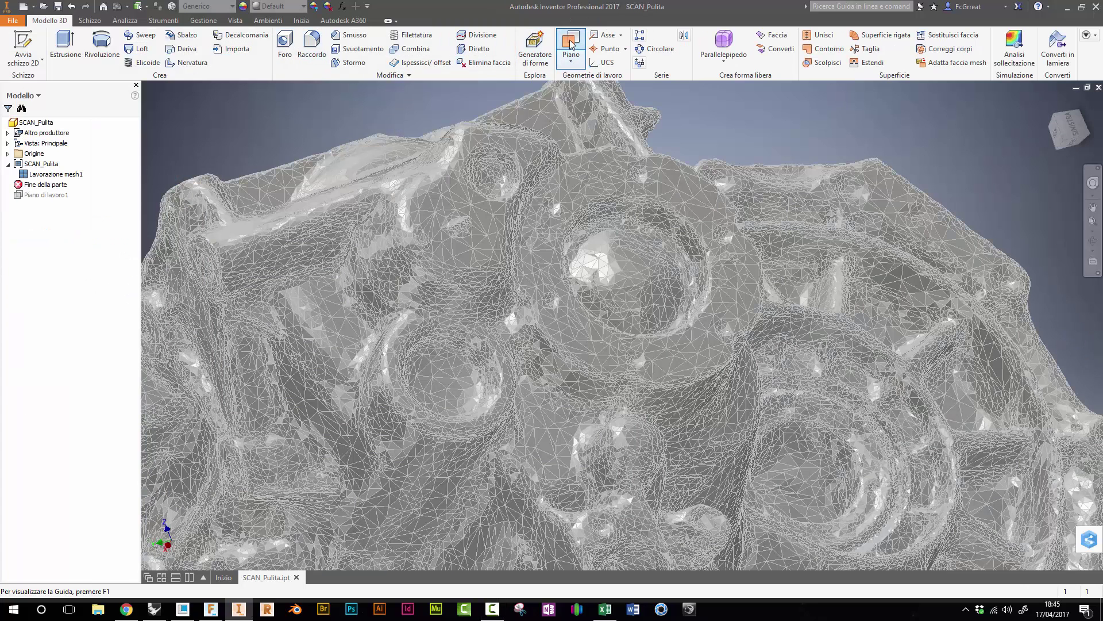
left_click(571, 57)
left_click(454, 230)
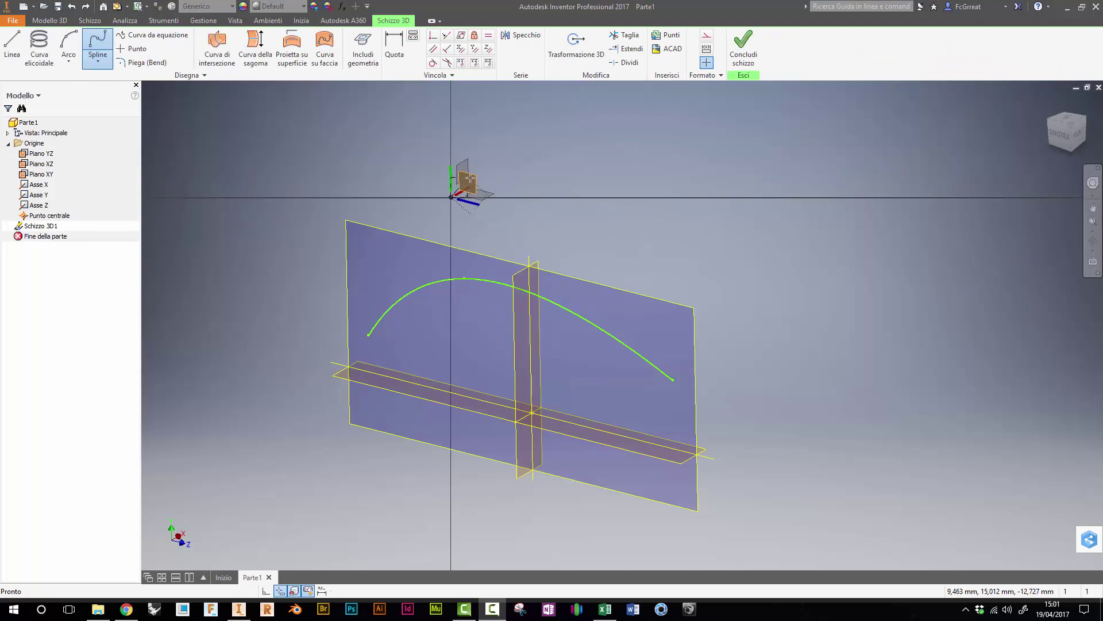
left_click(552, 161)
left_click(619, 251)
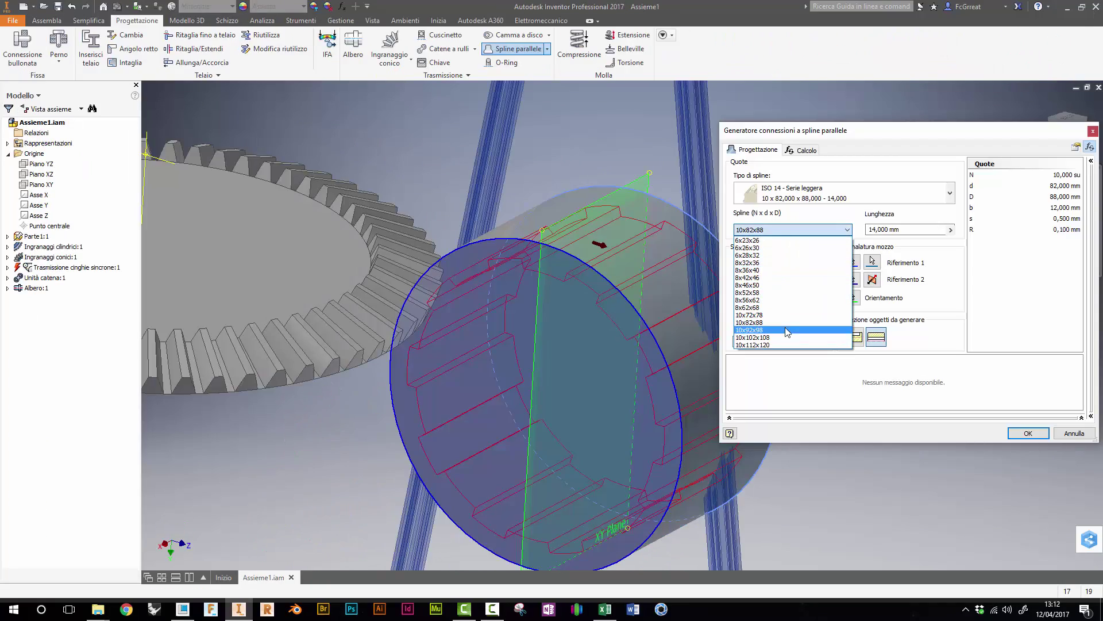
Step: Add an 8x62x68 parallel spline connection to the hub and zoom out to the assembly
left_click(788, 316)
left_click(794, 231)
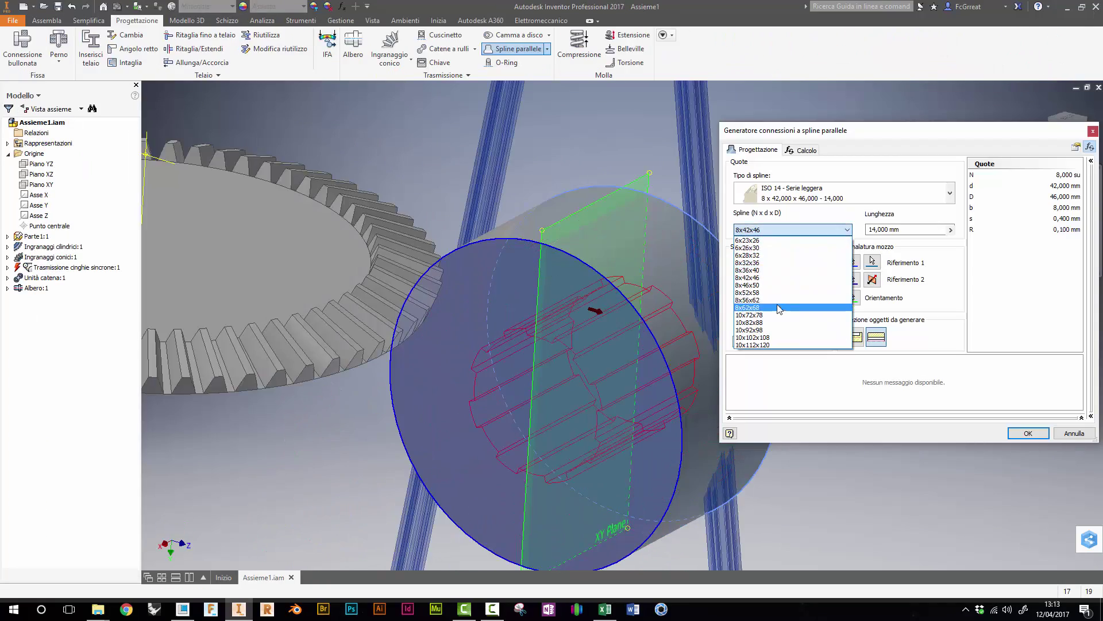
left_click(778, 309)
left_click(1025, 433)
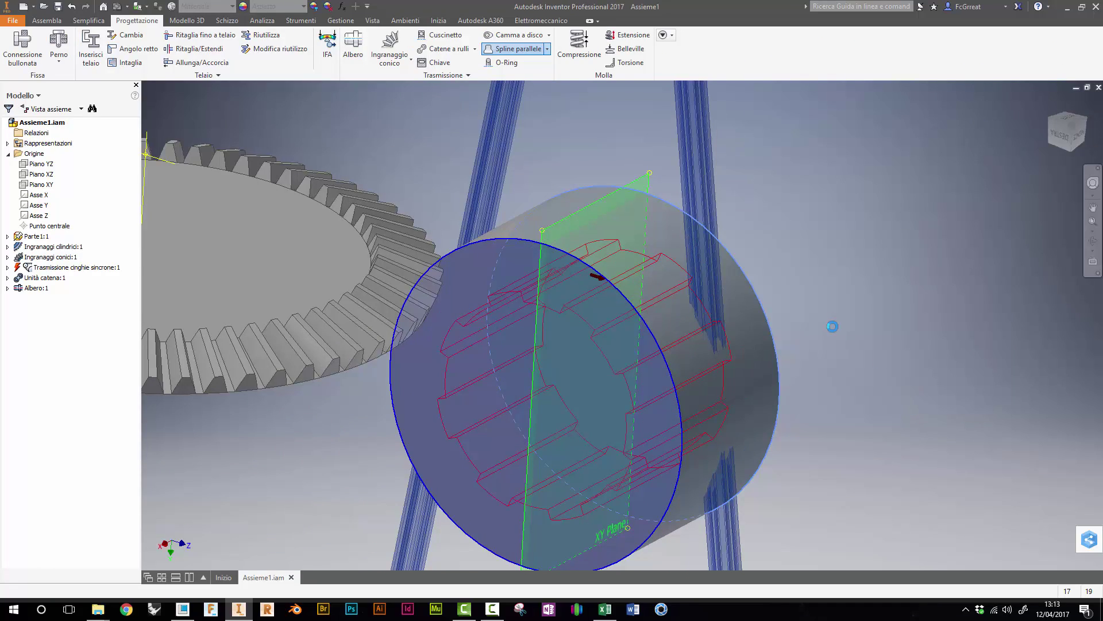
key("F5")
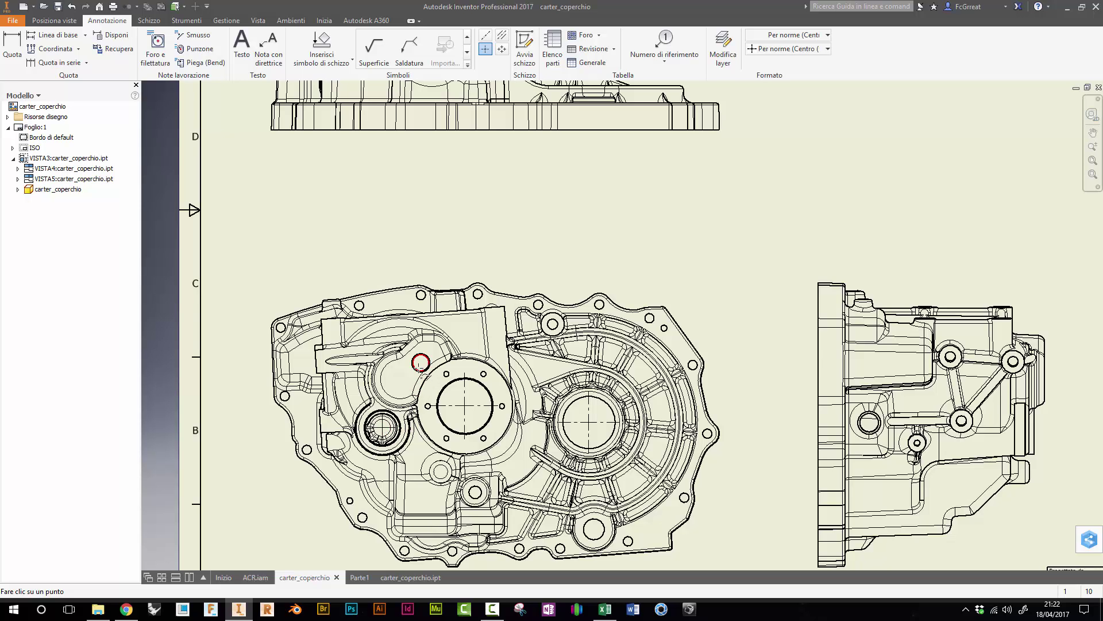
Step: Fit the sheet and anchor a surface-finish symbol leader on the cover's top edge
scroll(646, 276, "down", 3)
key("Escape")
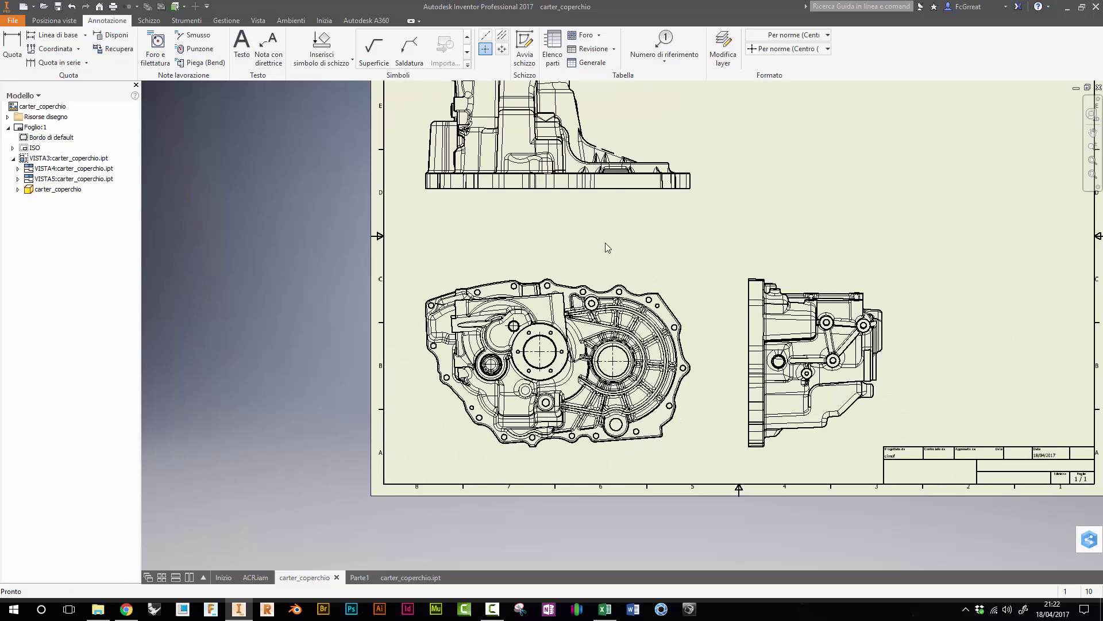
left_click(374, 48)
scroll(564, 284, "up", 3)
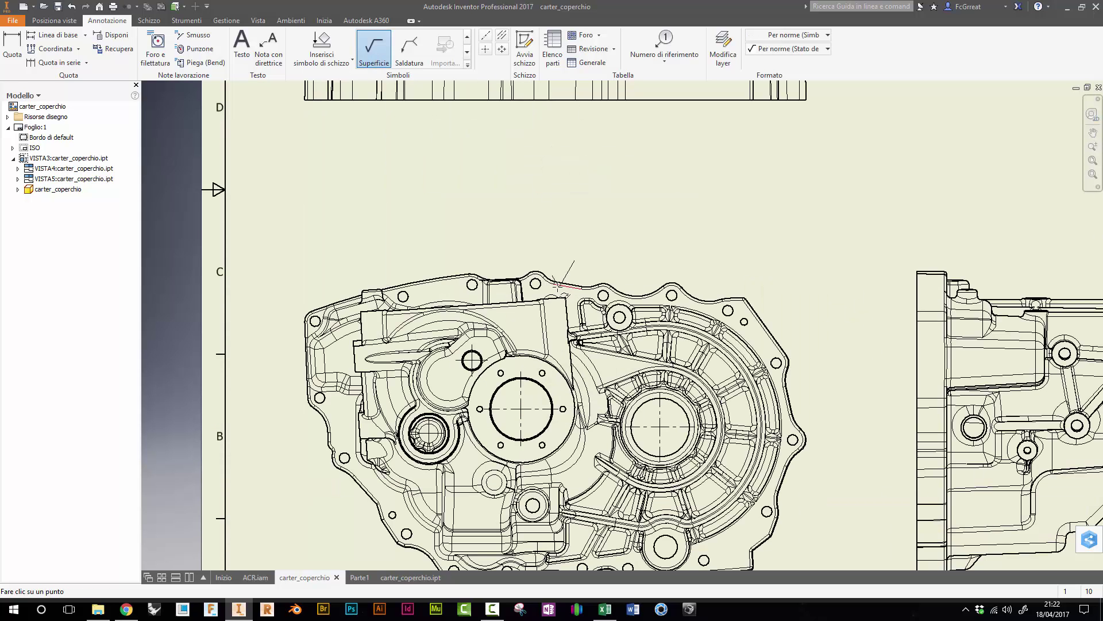
left_click(594, 231)
Step: Finish the leader to open Stato della superficie, then begin reshaping the freeform surface
right_click(708, 247)
left_click(634, 234)
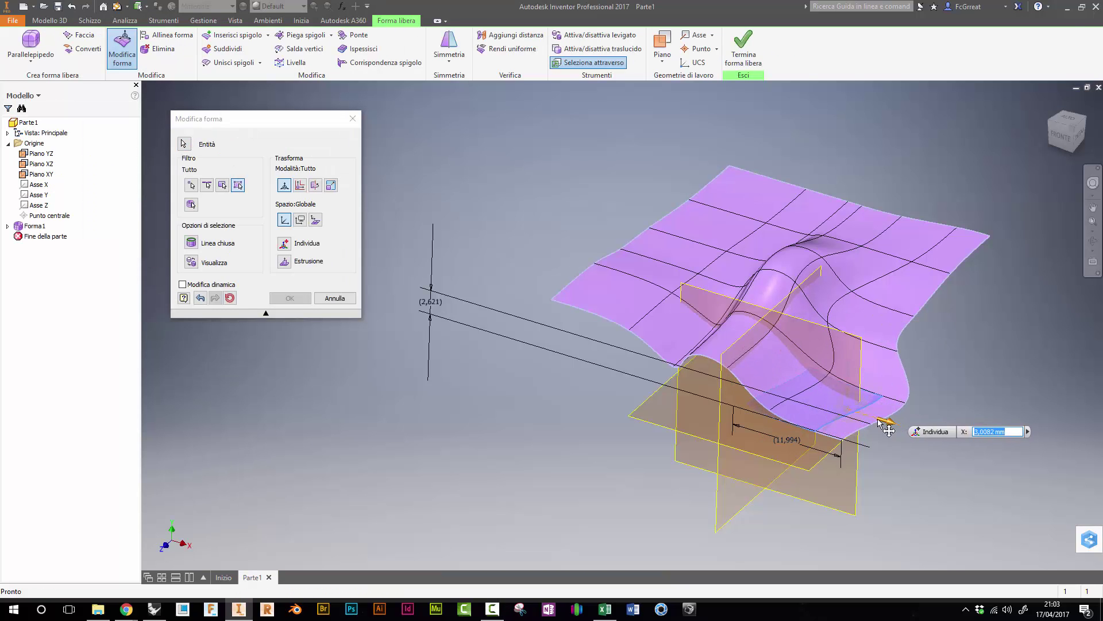
left_click_drag(884, 427, 845, 415)
left_click(802, 342)
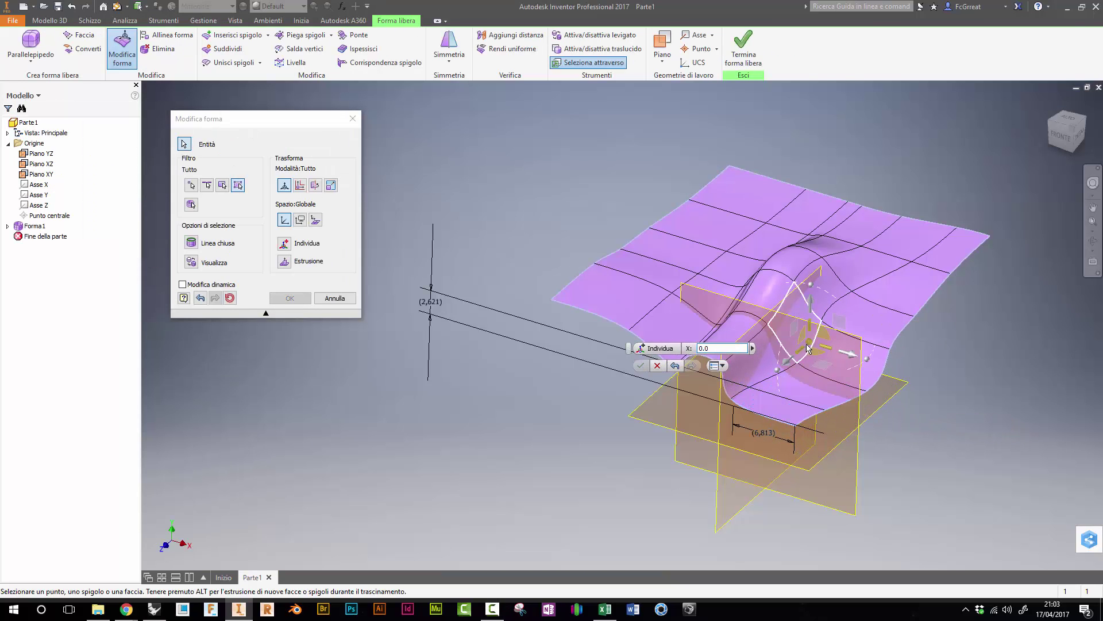
Step: Pull a surface point down along Y into a trough, then shift an edge about 3.27 mm along X
mouse_move(810, 302)
left_mouse_down()
mouse_move(799, 327)
mouse_move(851, 466)
left_mouse_up()
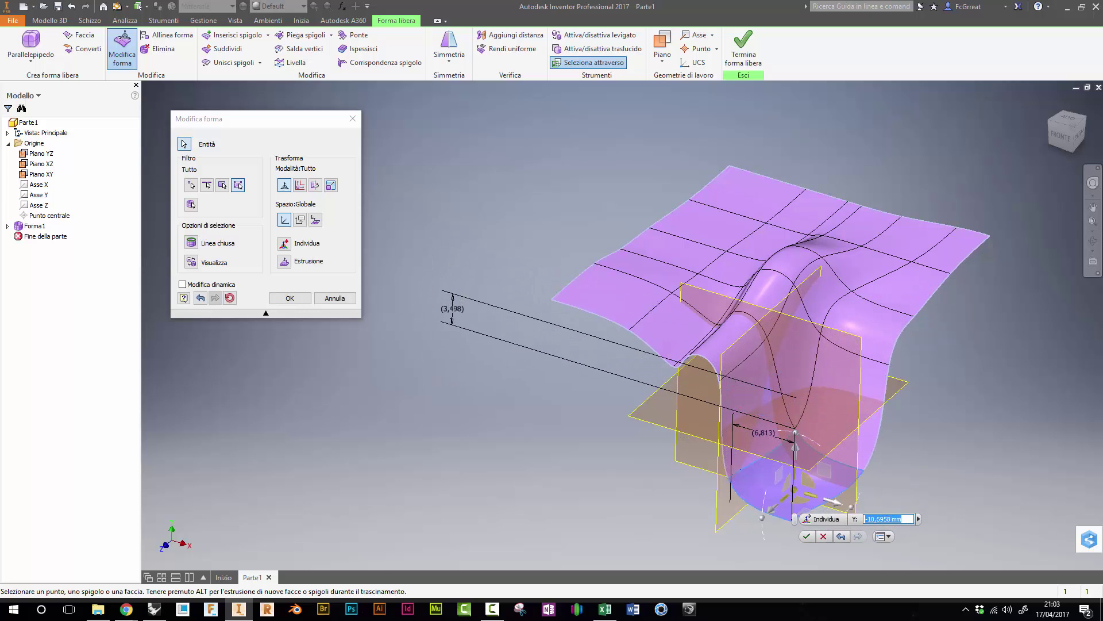
left_click(807, 535)
left_click(457, 64)
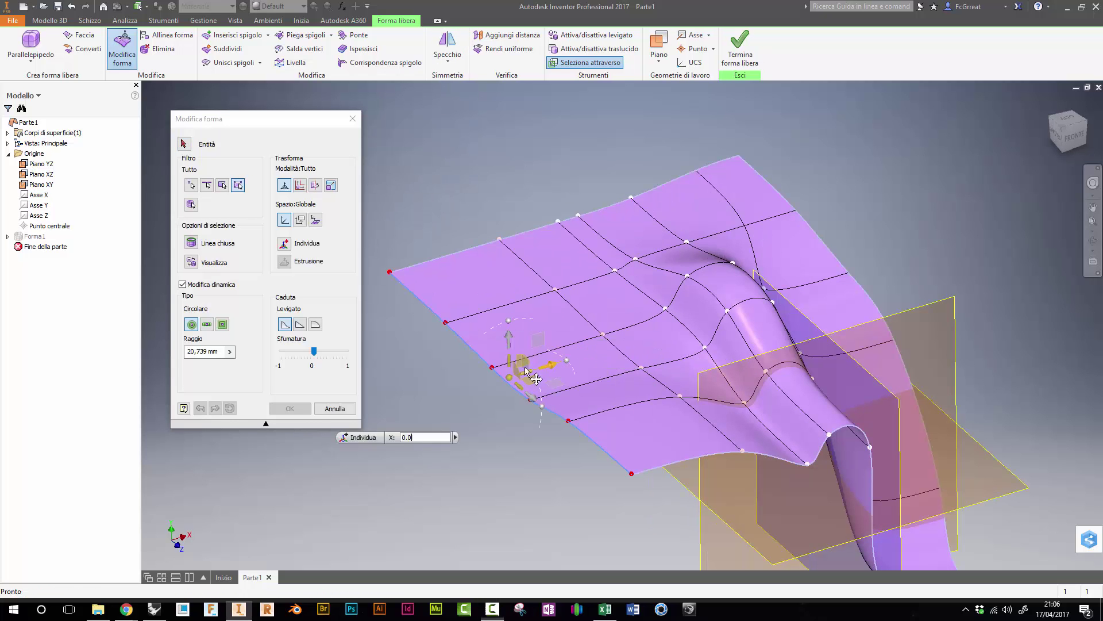
left_click_drag(561, 369, 517, 374)
scroll(551, 339, "down", 2)
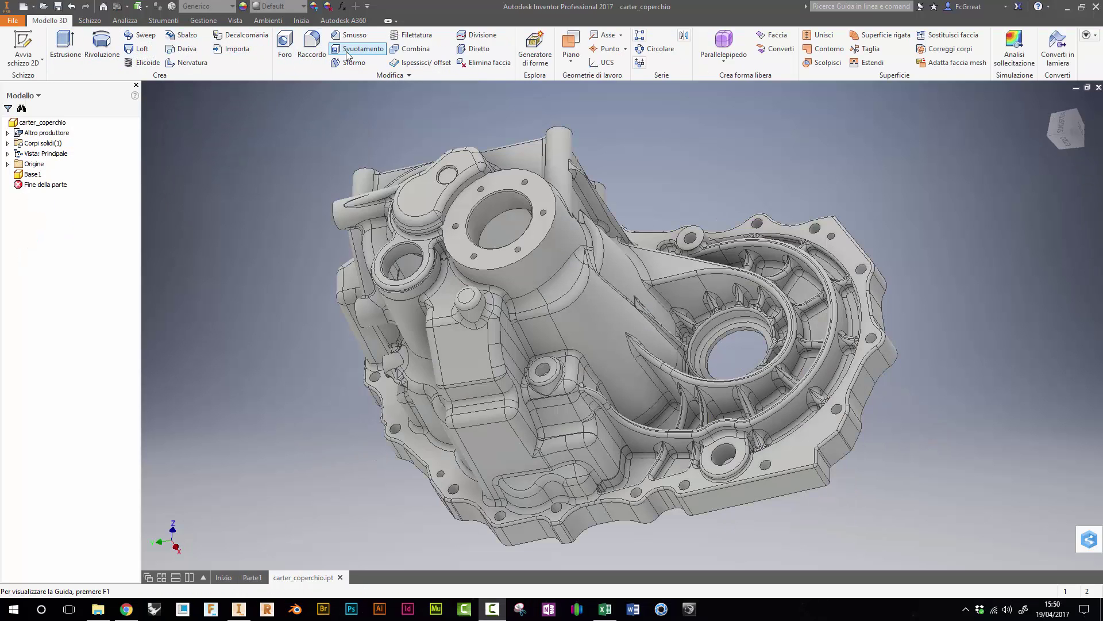
Step: Expand the Modello 3D Modifica panel to show extra commands like moving bodies and bending
left_click(394, 77)
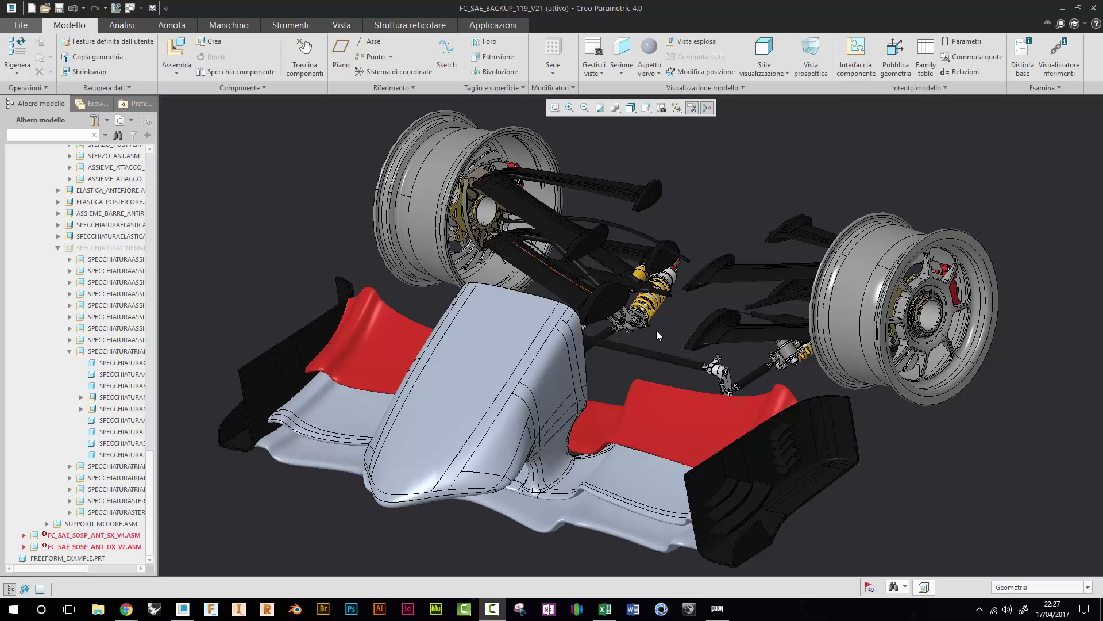
Step: Hide ASSIEME_CARTER.ASM, then orbit and zoom in on the gearbox shafts
mouse_move(803, 391)
middle_mouse_down()
mouse_move(933, 467)
mouse_move(896, 470)
mouse_move(1023, 494)
mouse_move(996, 480)
middle_mouse_up()
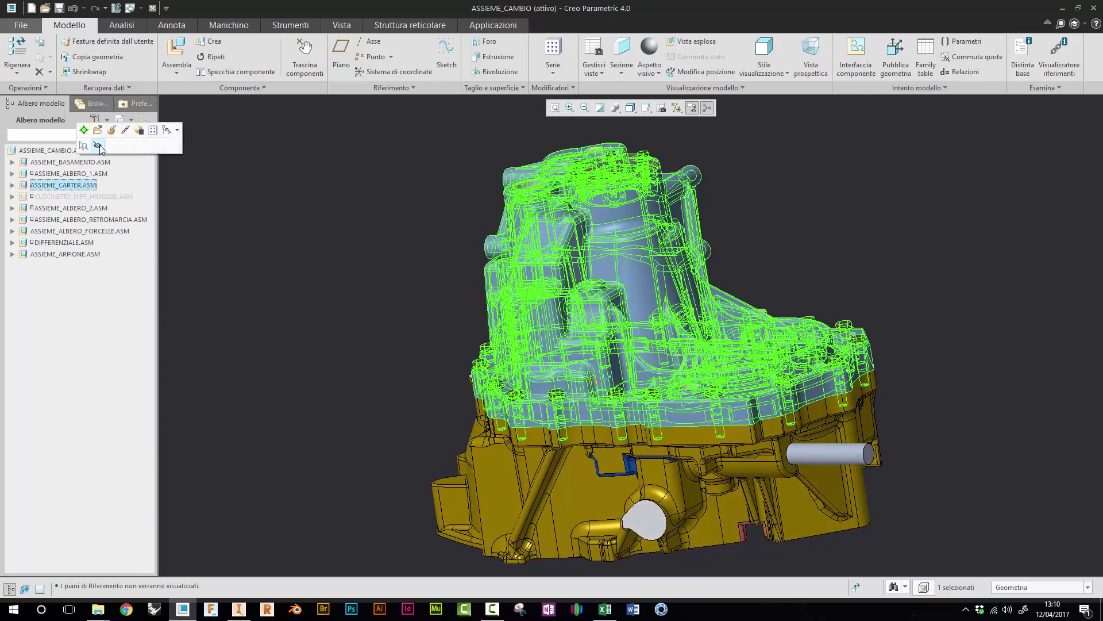
left_click(98, 145)
scroll(343, 249, "up", 2)
scroll(344, 250, "up", 2)
middle_click_drag(344, 254, 858, 293)
scroll(858, 293, "up", 2)
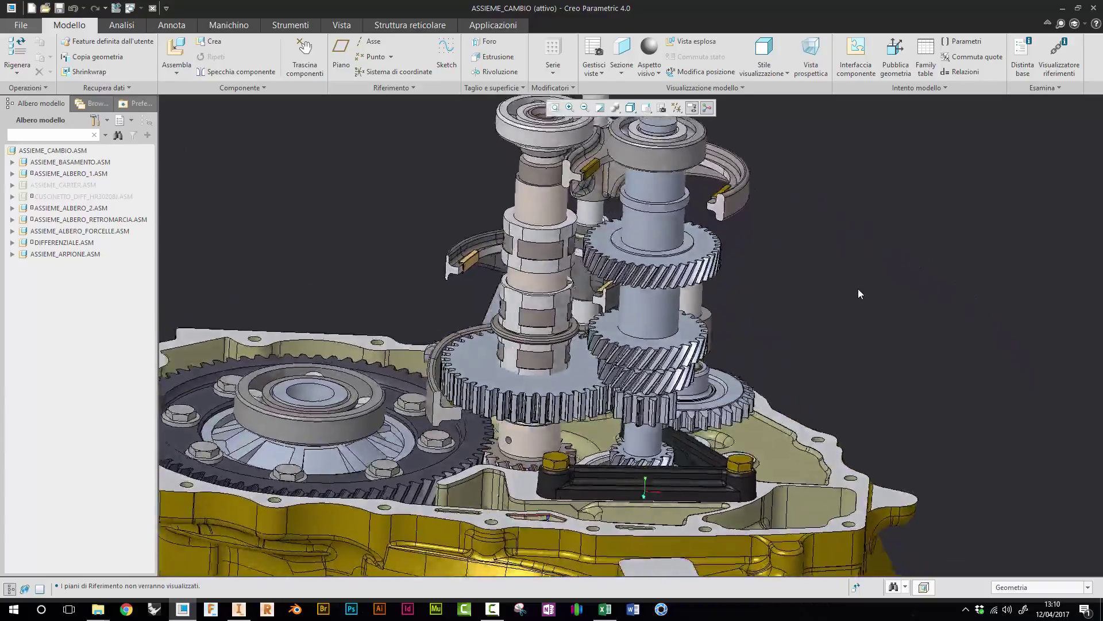
scroll(858, 293, "up", 2)
scroll(858, 293, "up", 2)
scroll(858, 293, "up", 2)
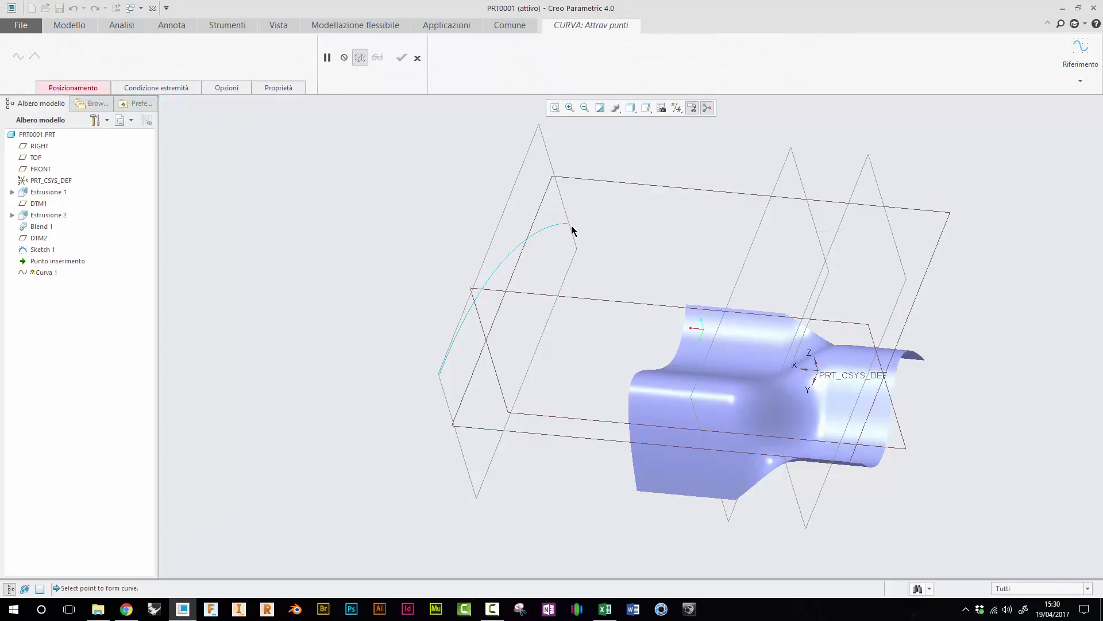
Step: Extend the through-points curve to the surface edge and set its end point conditions
left_click(685, 303)
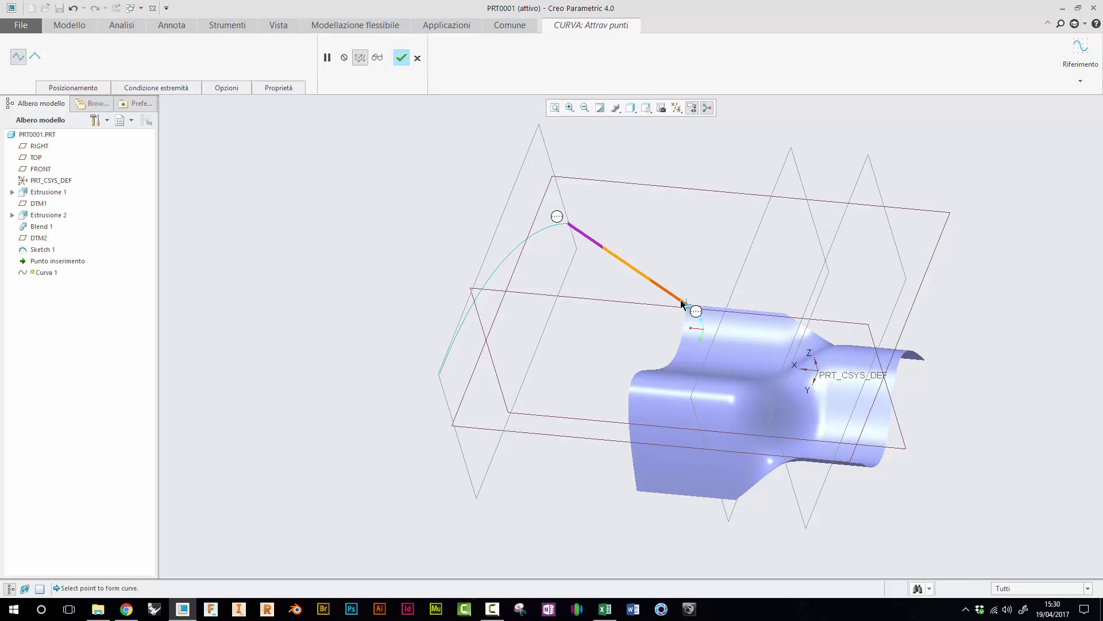
left_click(161, 87)
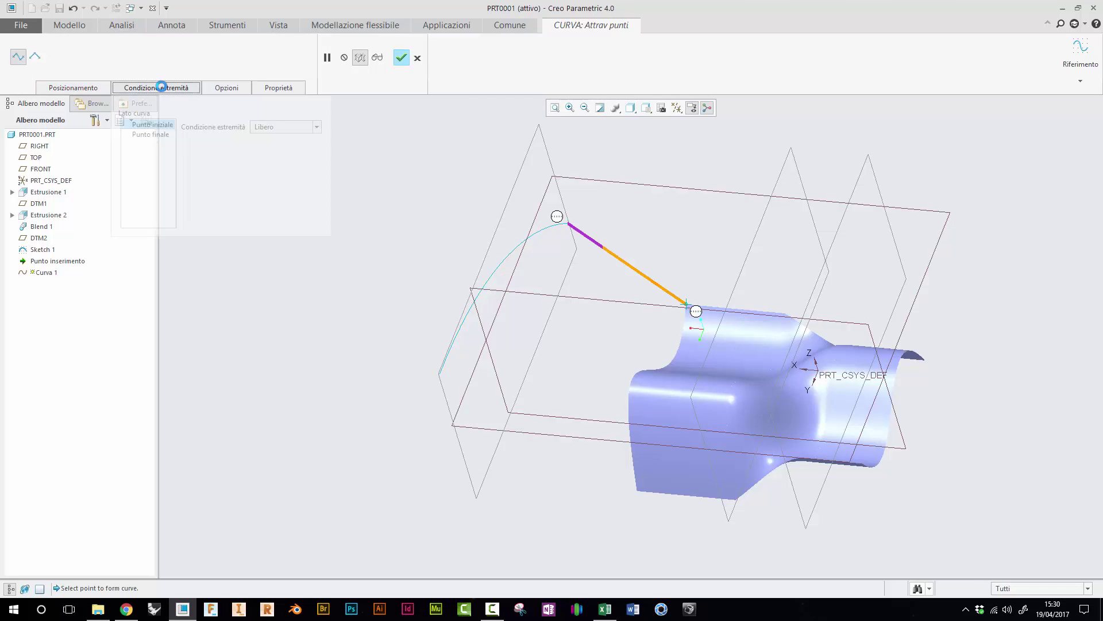
left_click(153, 134)
left_click(152, 125)
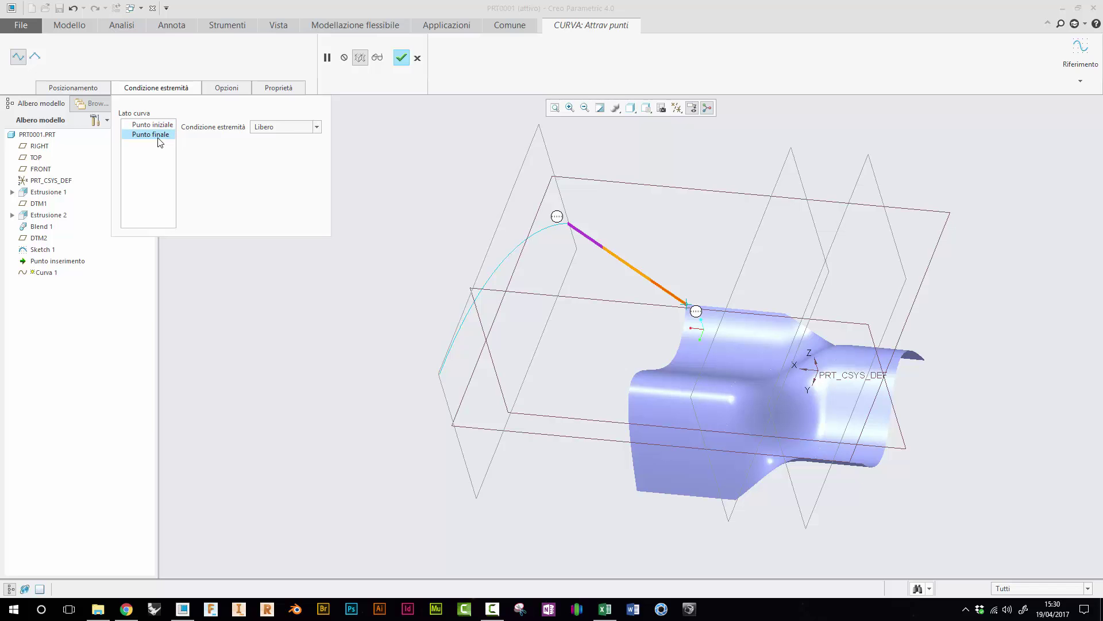
left_click(316, 127)
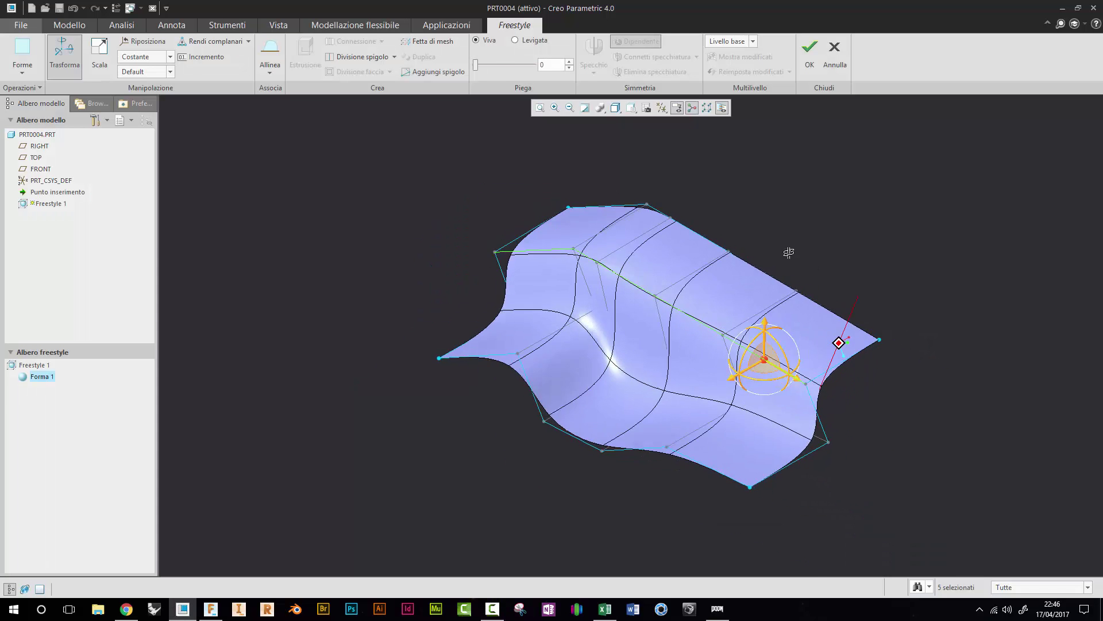
Step: Make the freestyle creases sharp with Piega, fill the selected mesh hole, and split a freestyle edge
middle_click_drag(807, 259, 862, 271)
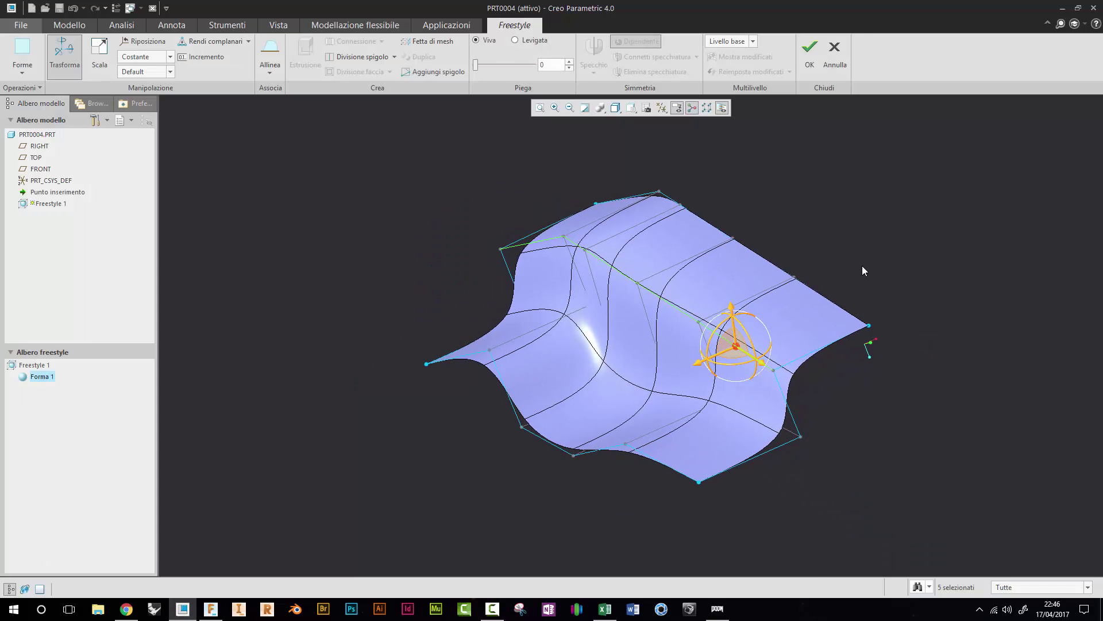
left_click_drag(478, 63, 616, 77)
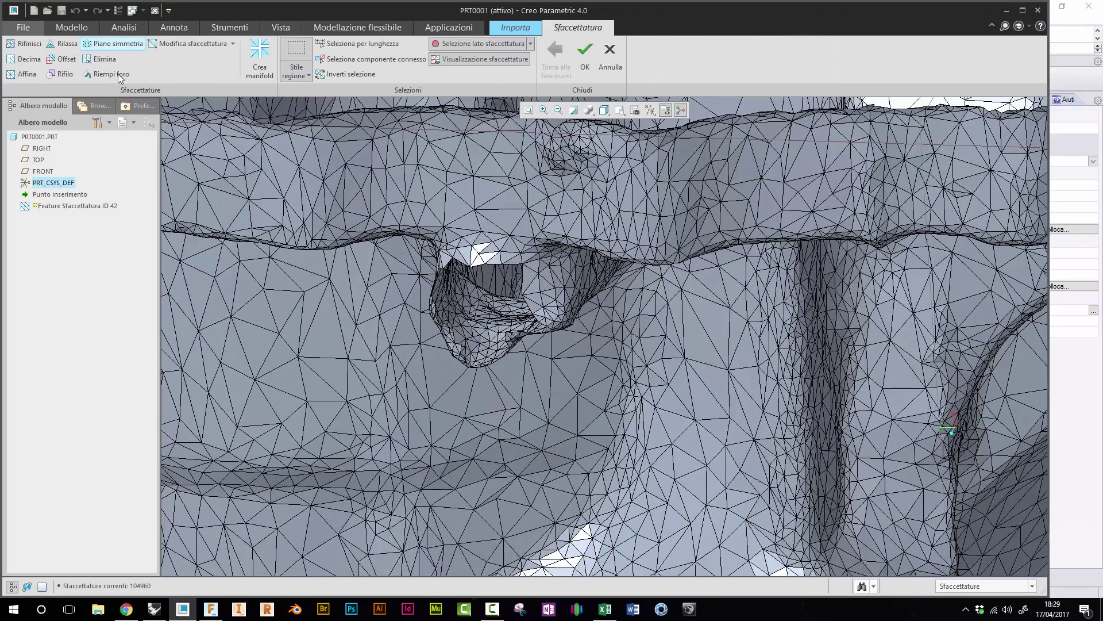
left_click(118, 74)
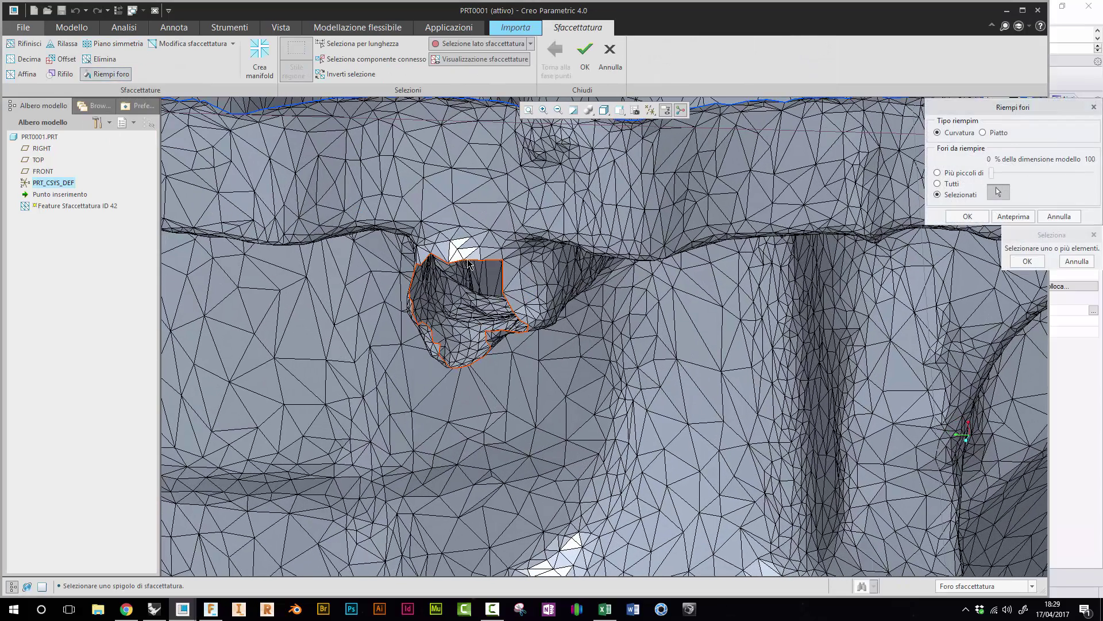
left_click(524, 275)
left_click(1013, 216)
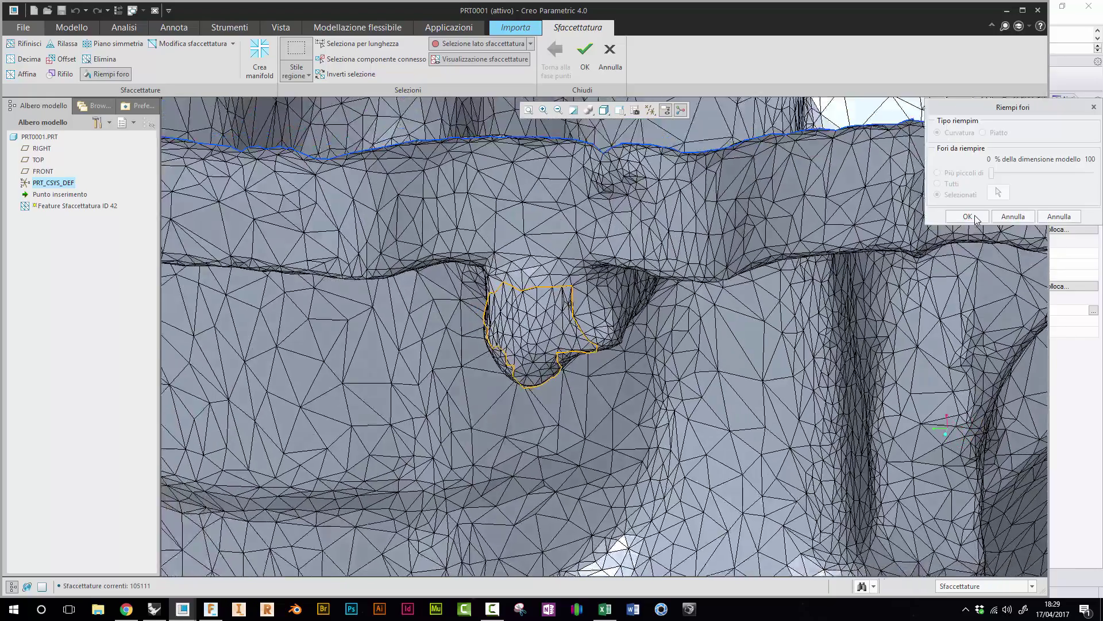
left_click(974, 216)
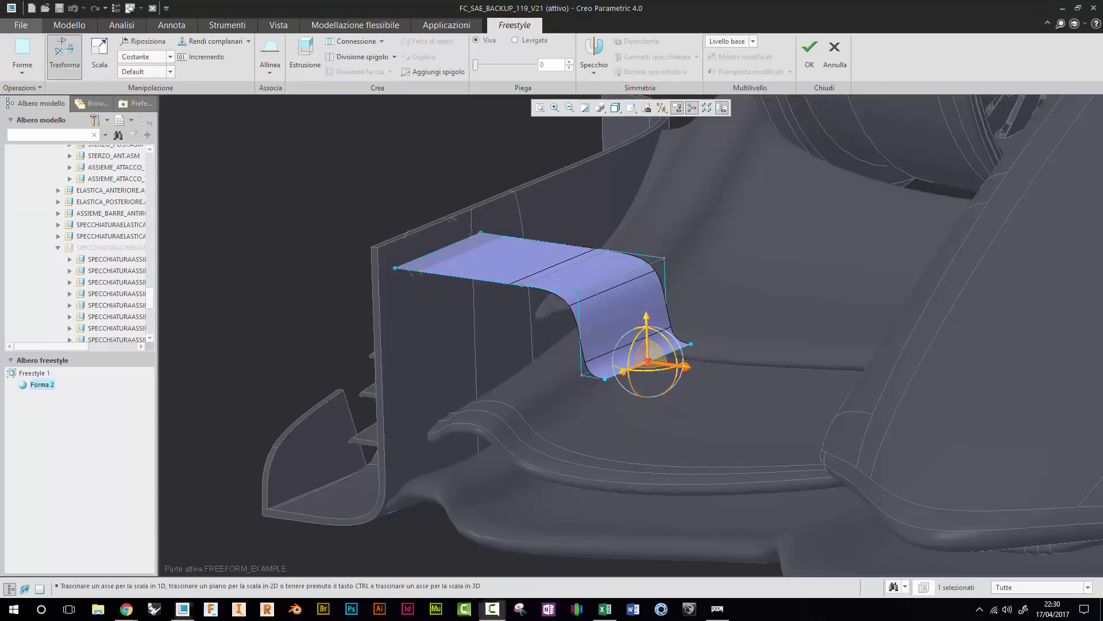
left_click(437, 250)
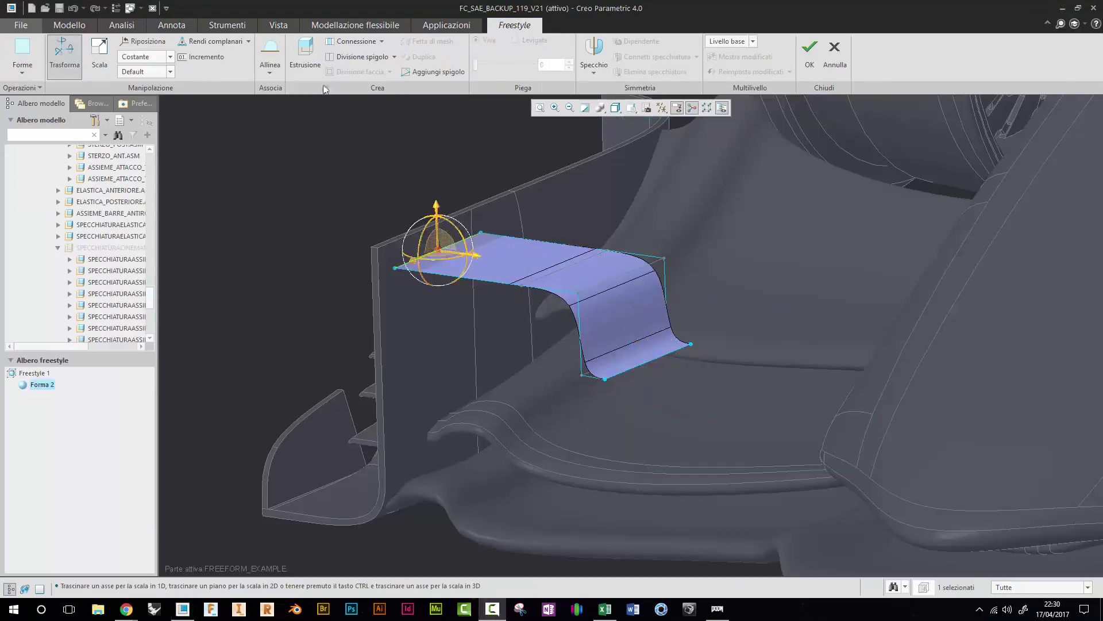
Step: Split the freestyle edge, orbit the car, and create drawing DRW0001 of DIFFERENZIALE on A3
left_click(359, 56)
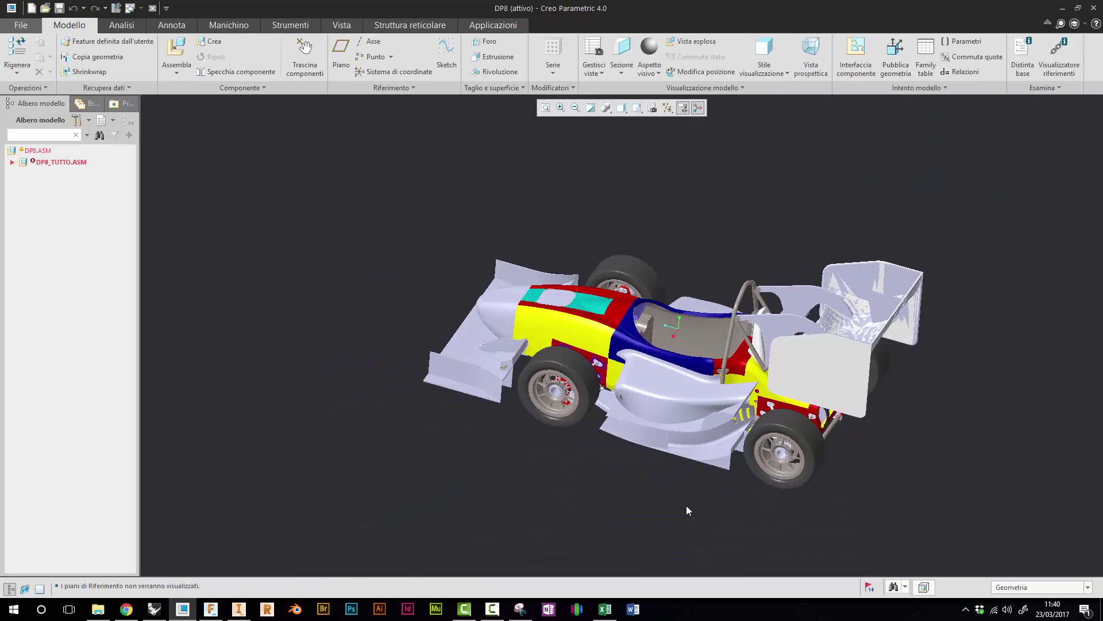
mouse_move(689, 510)
middle_mouse_down()
mouse_move(742, 529)
mouse_move(544, 525)
middle_mouse_up()
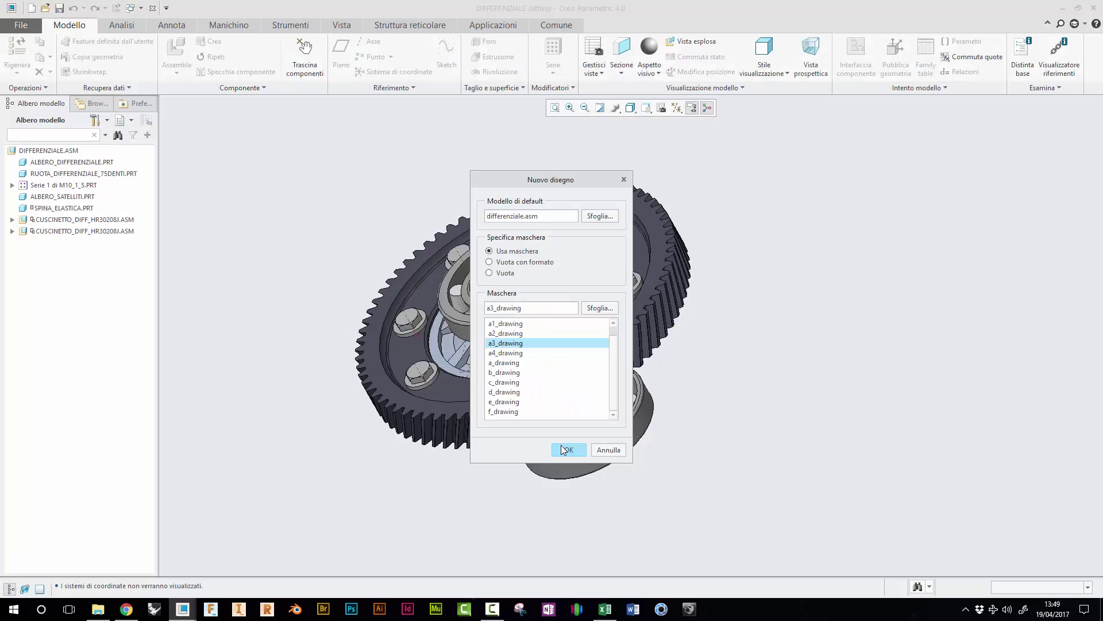
left_click(563, 449)
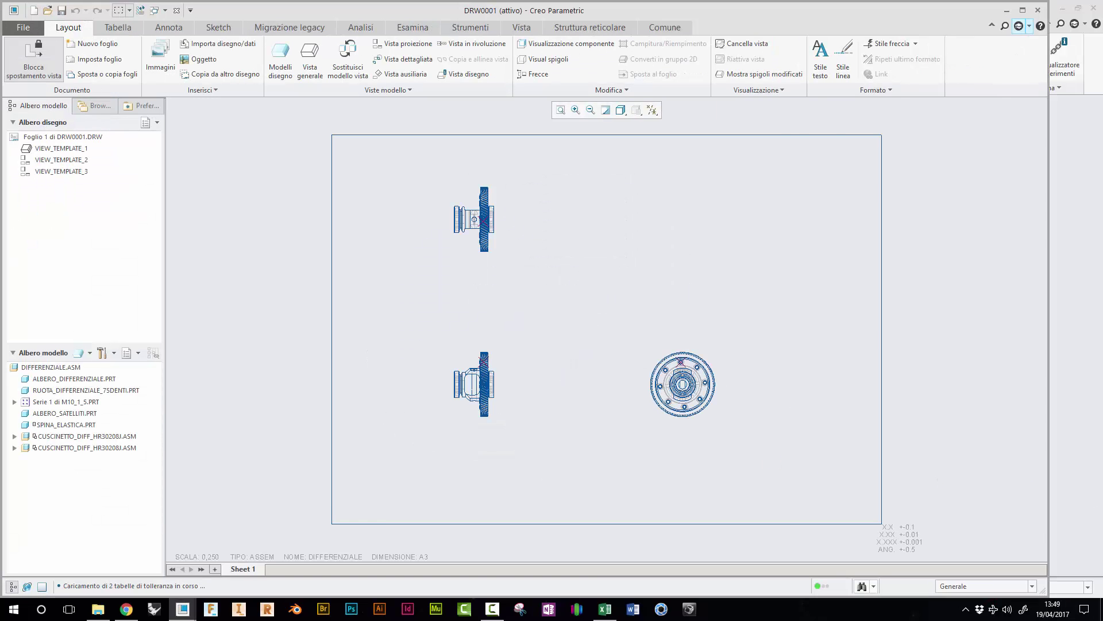
Step: Open the display style choices, such as Ombreggiatura, for drawing view VIEW_TEMPLATE_3
left_click(942, 156)
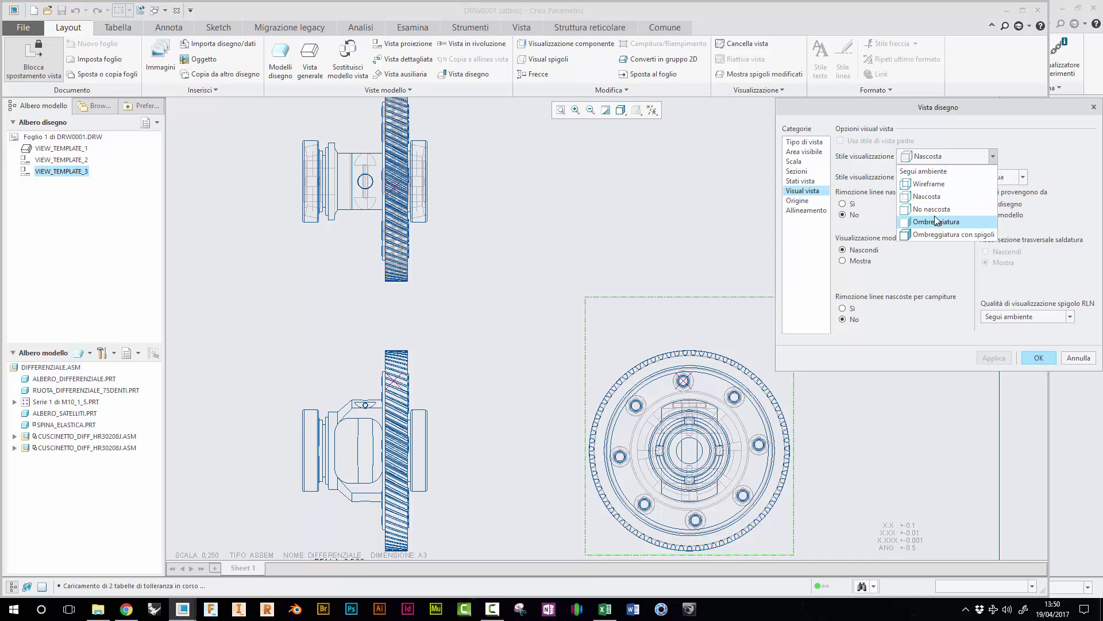